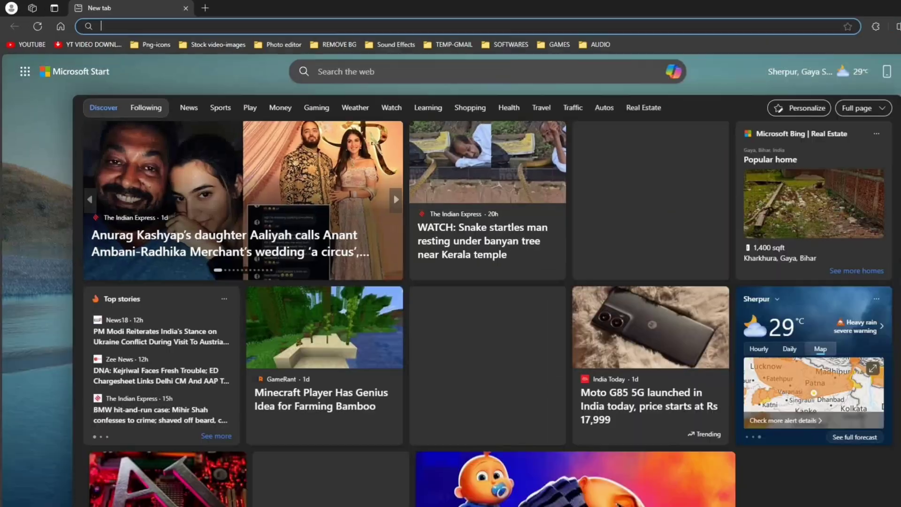
Search Bing for 'cross tech', open the cros.tech Chrome OS Updates table and type 'shy' in its device search.
{"action": "type", "text": "cross tech"}
{"action": "key", "text": "Return"}
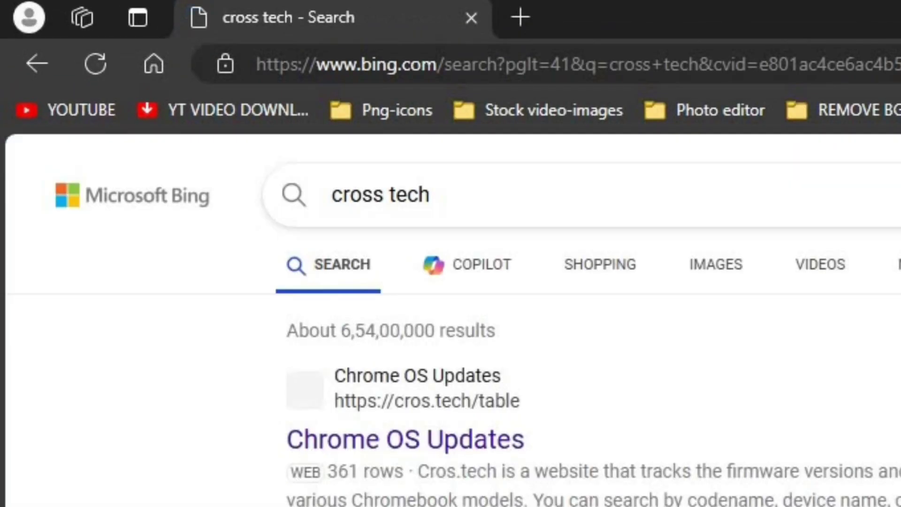
{"action": "left_click", "coordinate": [406, 439]}
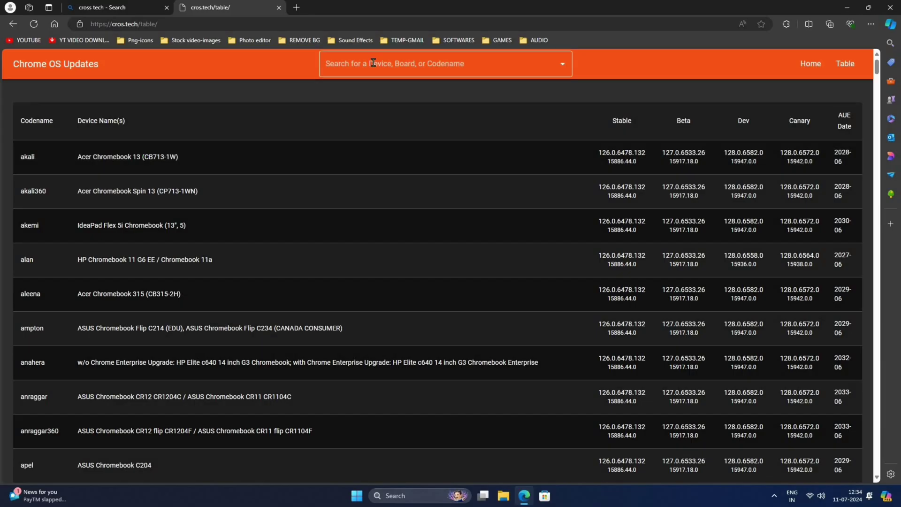
{"action": "left_click", "coordinate": [373, 62]}
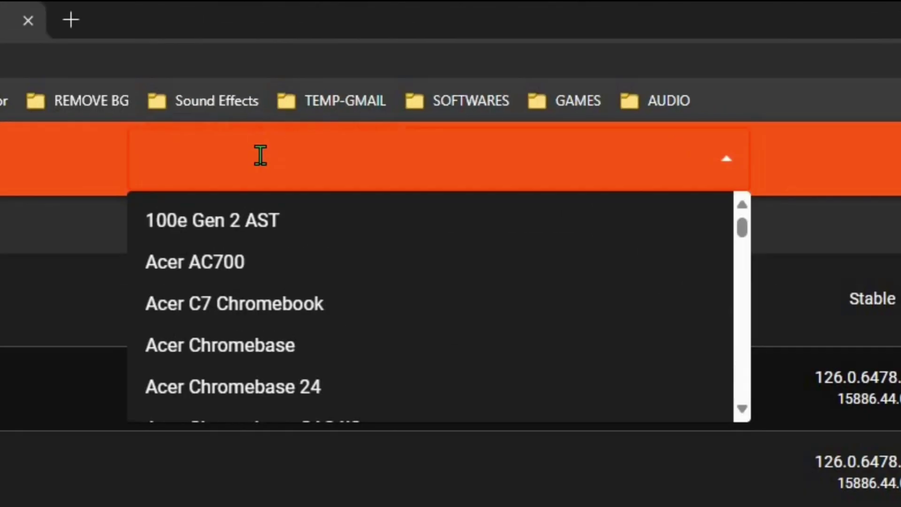
{"action": "type", "text": "shy"}
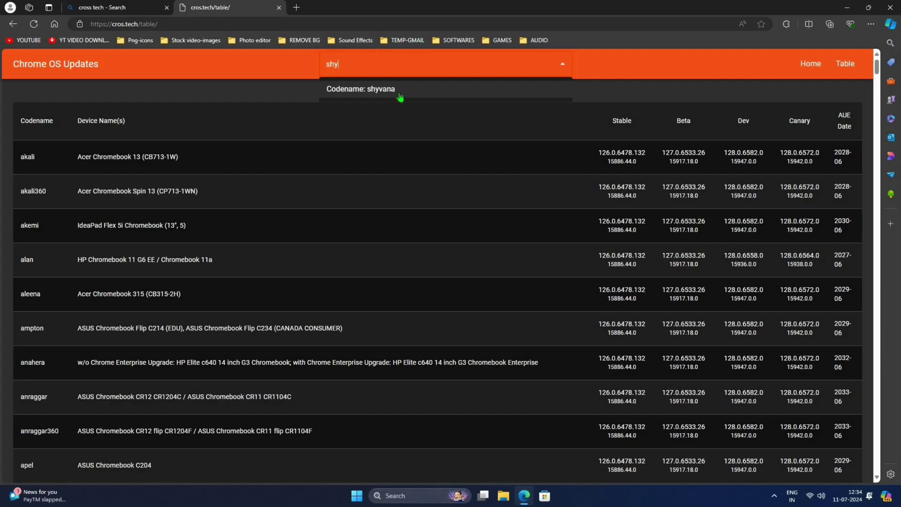
Download the version 126 recovery image for the shyvana codename.
{"action": "left_click", "coordinate": [324, 237]}
{"action": "left_click", "coordinate": [604, 280]}
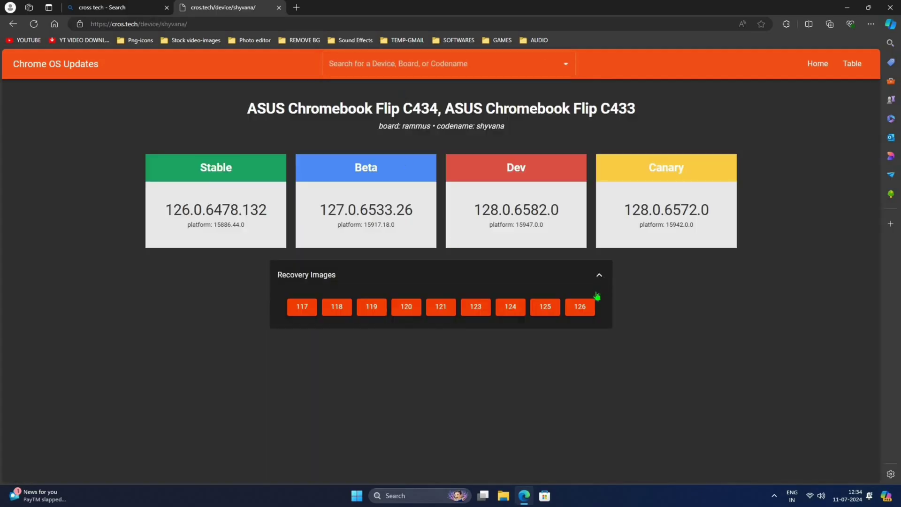
{"action": "left_click", "coordinate": [579, 309]}
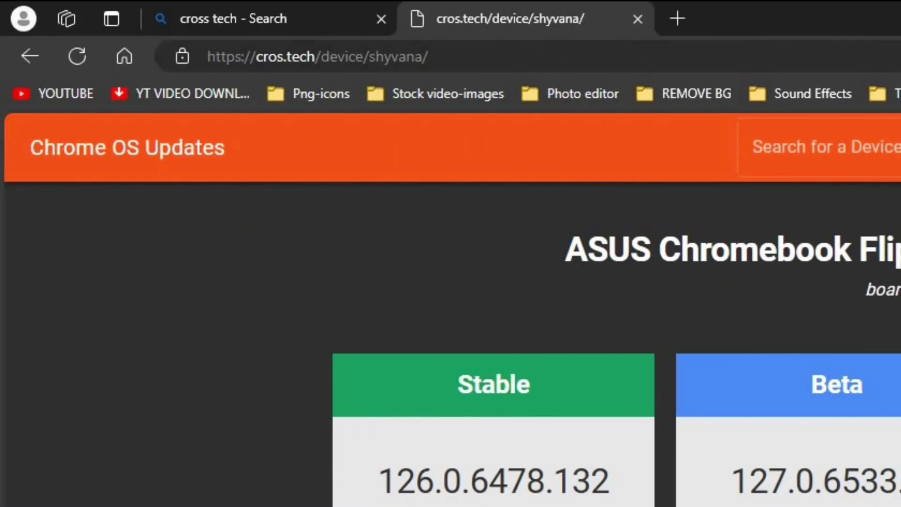
Search 'brunch github' and download brunch_r126_stable_20240630.tar.gz from the GitHub releases page.
{"action": "left_click", "coordinate": [867, 55]}
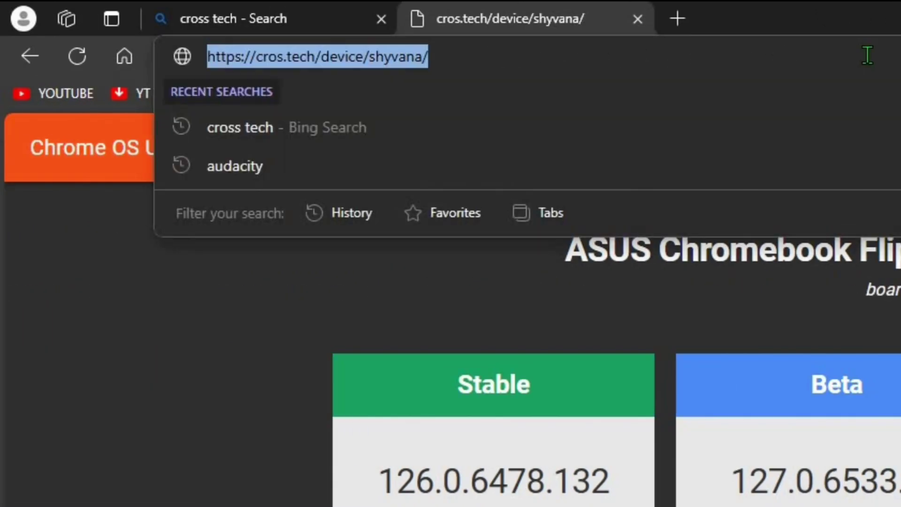
{"action": "type", "text": "brunch github"}
{"action": "key", "text": "Return"}
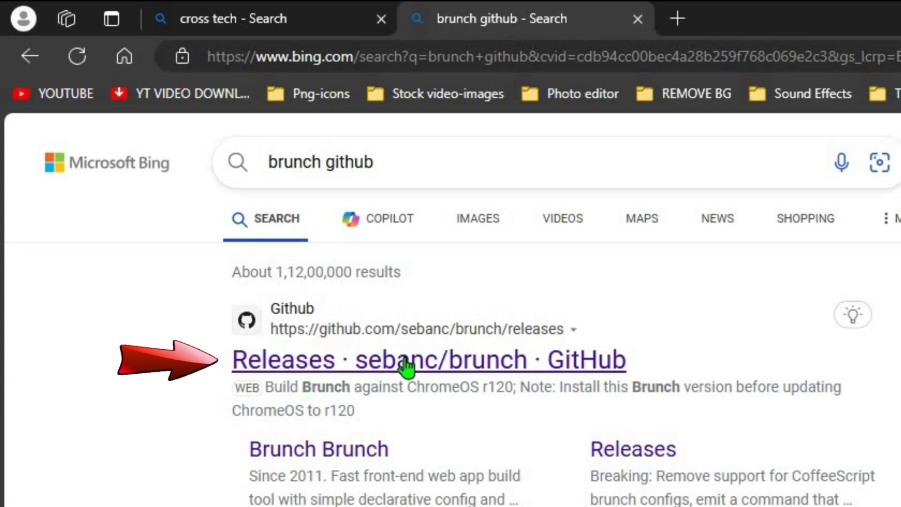
{"action": "left_click", "coordinate": [408, 367]}
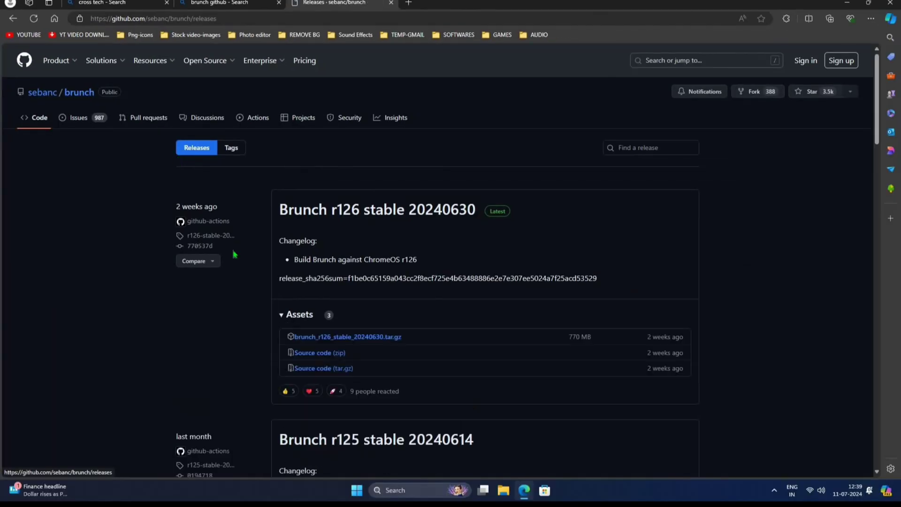
{"action": "left_click", "coordinate": [339, 338]}
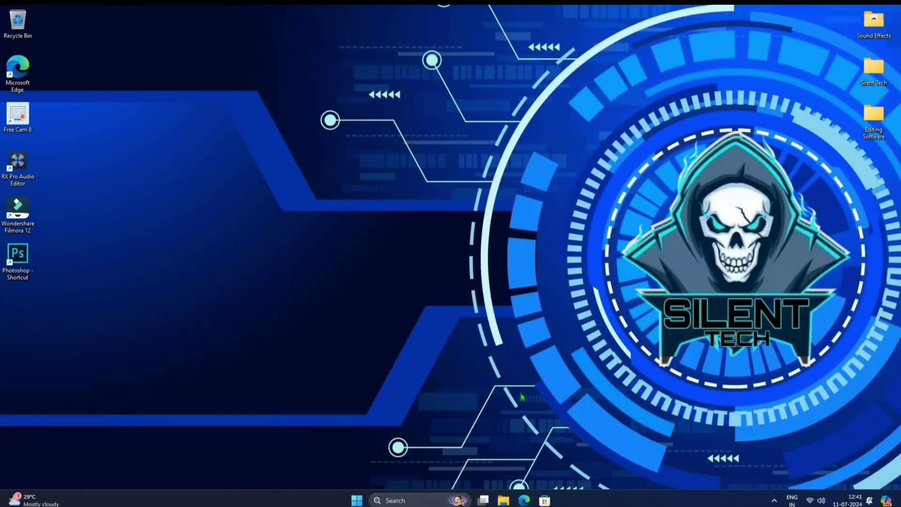
Add a new folder named 'chromeos' in the Downloads folder using File Explorer.
{"action": "left_click", "coordinate": [503, 500]}
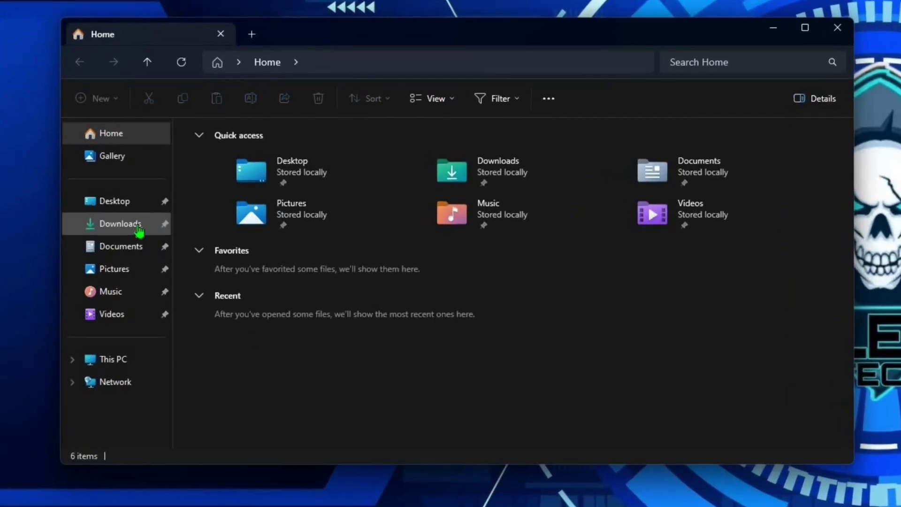
{"action": "left_click", "coordinate": [120, 224]}
{"action": "left_click", "coordinate": [387, 192]}
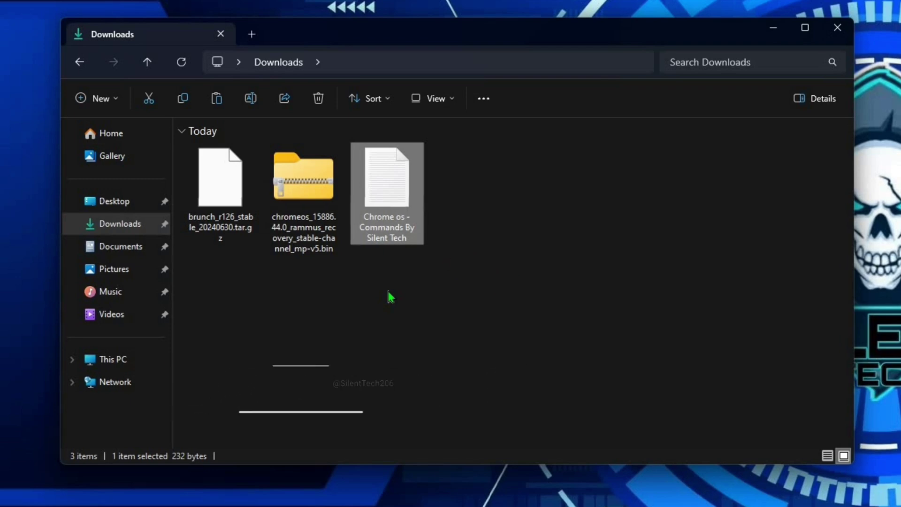
{"action": "right_click", "coordinate": [581, 231]}
{"action": "mouse_move", "coordinate": [604, 377]}
{"action": "left_click", "coordinate": [772, 375]}
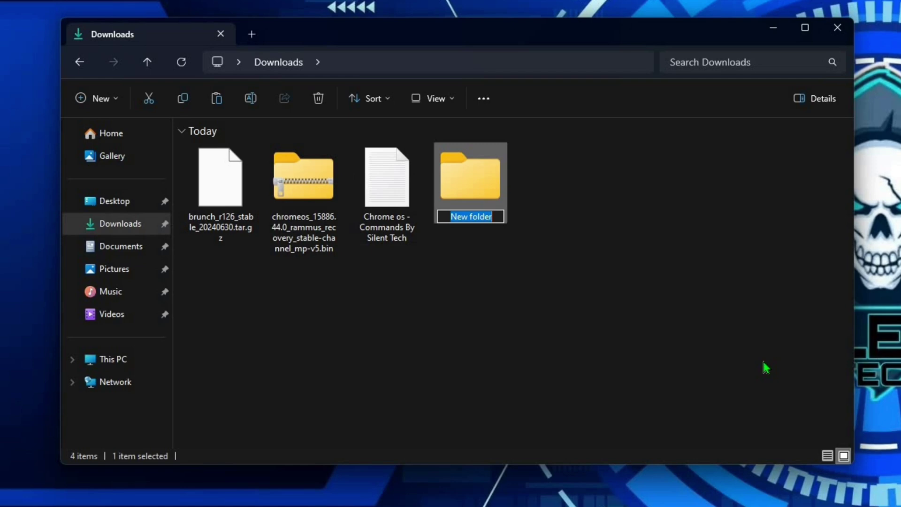
{"action": "type", "text": "chrom"}
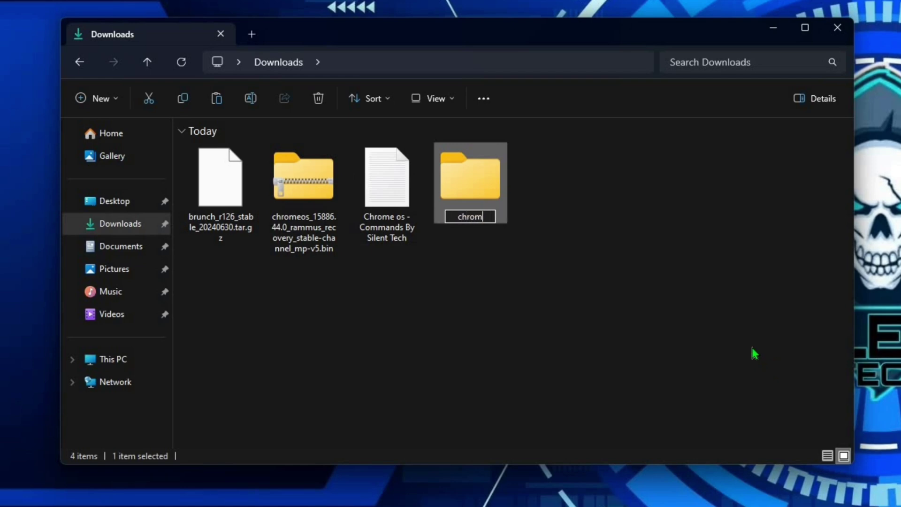
{"action": "type", "text": "eos"}
{"action": "left_click", "coordinate": [475, 337]}
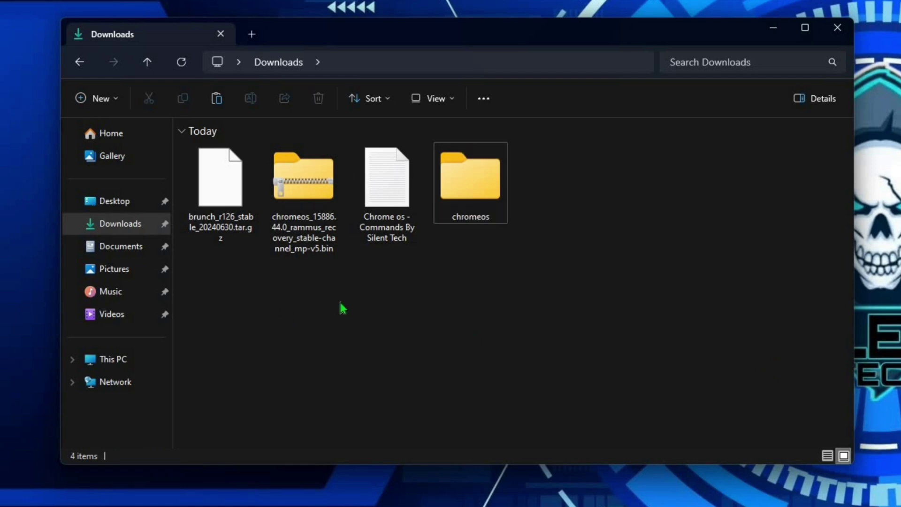
Extract both the Brunch and recovery archives with WinRAR into Downloads\chromeos.
{"action": "left_click_drag", "start_coordinate": [276, 224], "coordinate": [225, 176]}
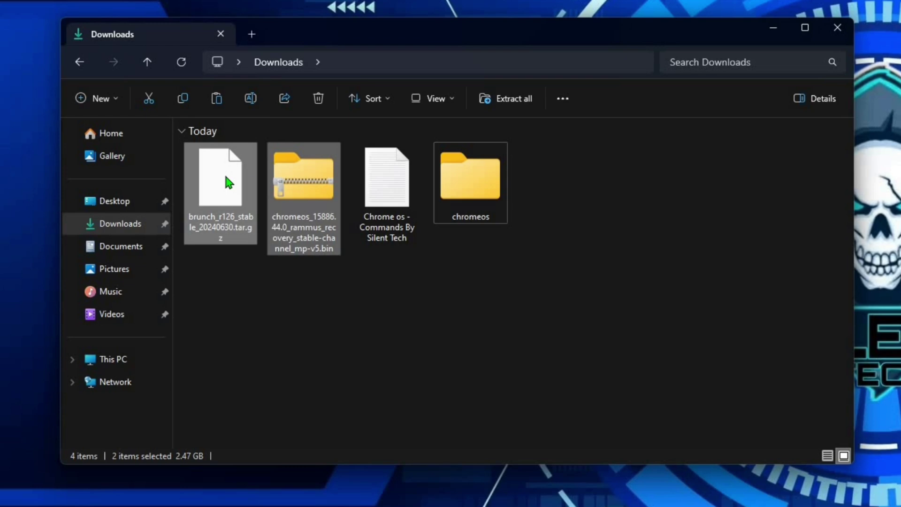
{"action": "right_click", "coordinate": [226, 176]}
{"action": "mouse_move", "coordinate": [422, 365]}
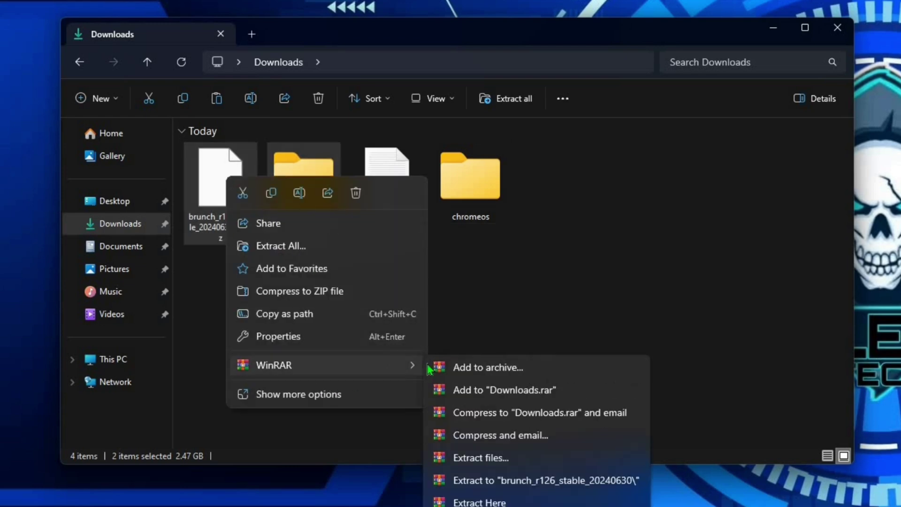
{"action": "left_click", "coordinate": [469, 457]}
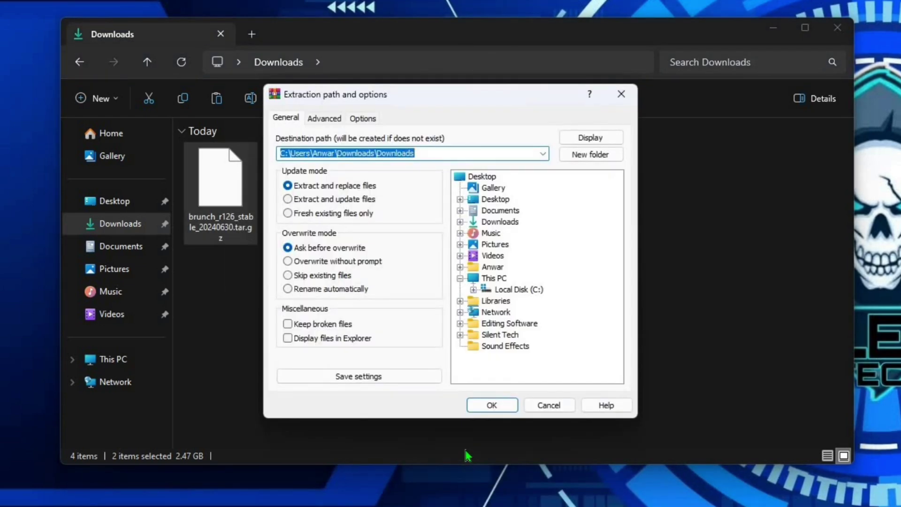
{"action": "left_click", "coordinate": [461, 222]}
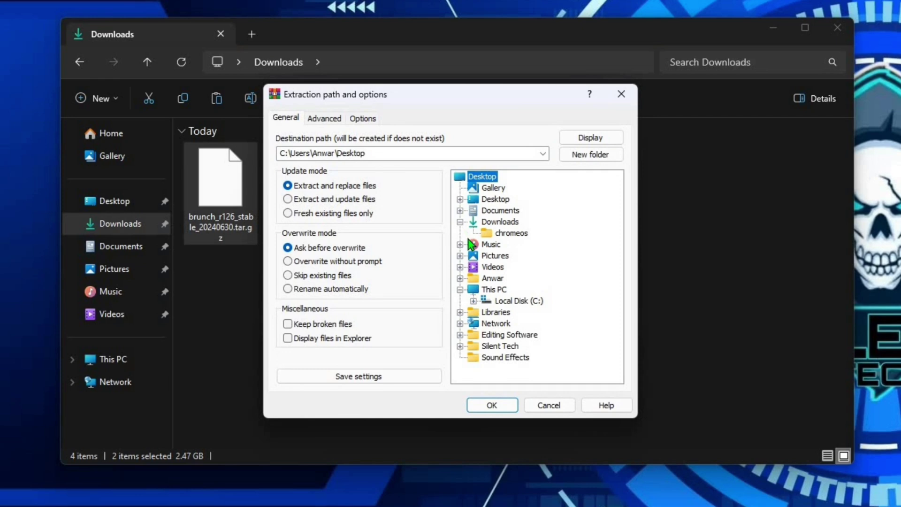
{"action": "left_click", "coordinate": [509, 235]}
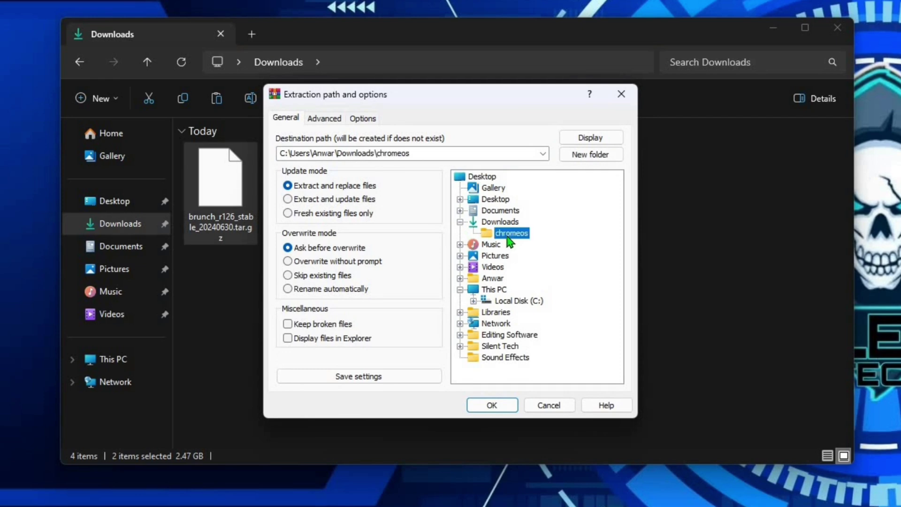
{"action": "left_click", "coordinate": [493, 405]}
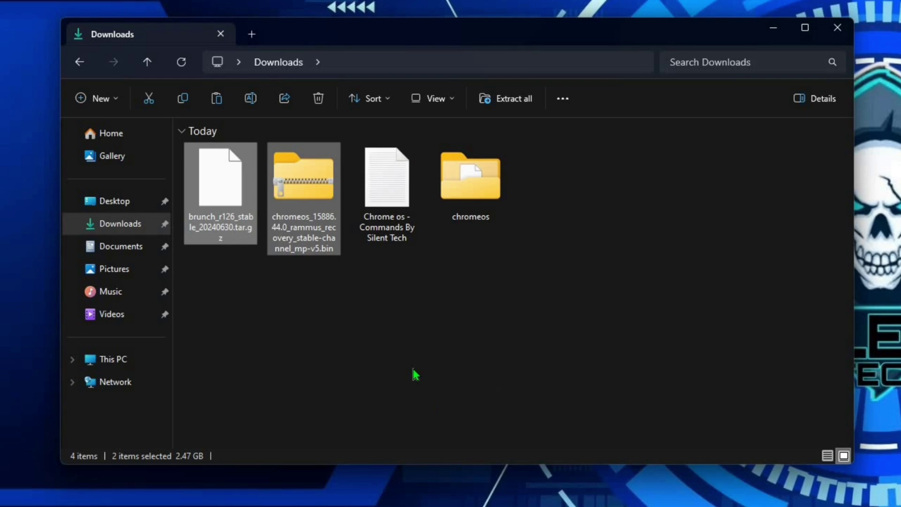
Delete the two downloaded archives and open the chromeos folder.
{"action": "right_click", "coordinate": [278, 198]}
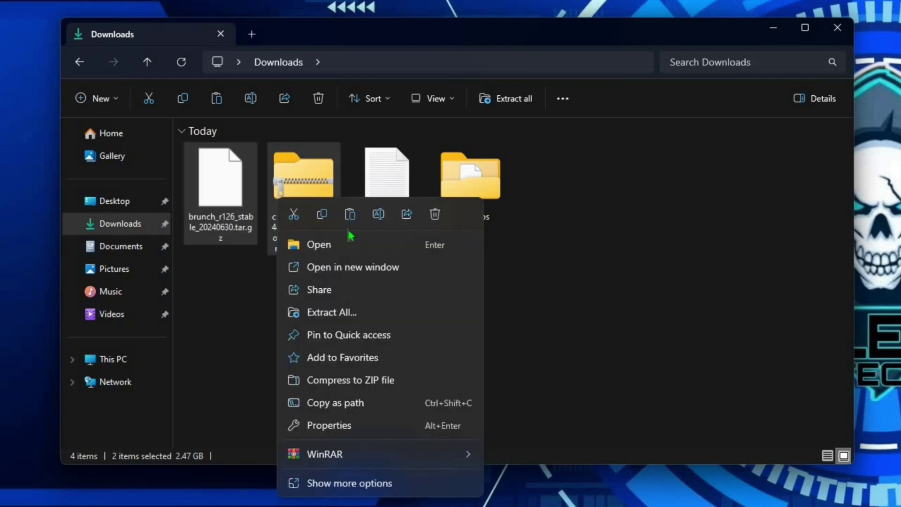
{"action": "left_click", "coordinate": [423, 219]}
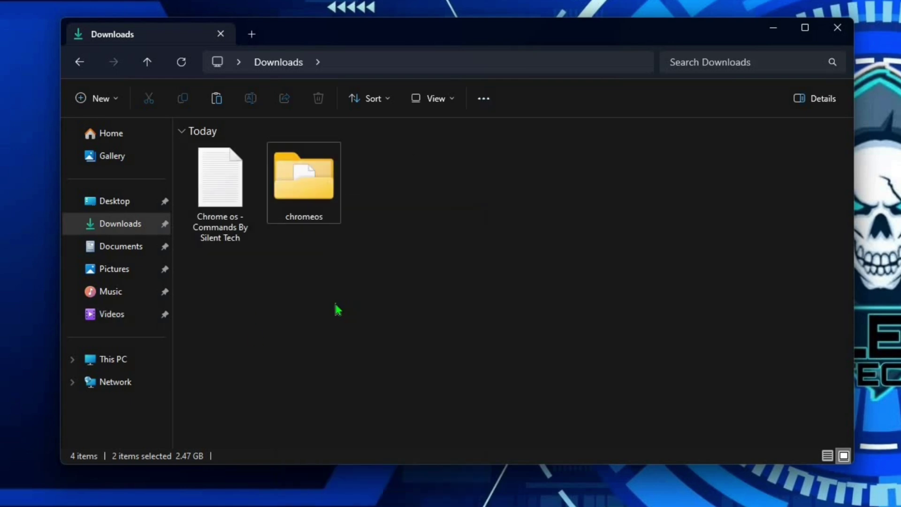
{"action": "double_click", "coordinate": [298, 189]}
Rename the chromeos_15886… recovery image to chromeos.bin by removing the version text.
{"action": "left_click", "coordinate": [287, 267]}
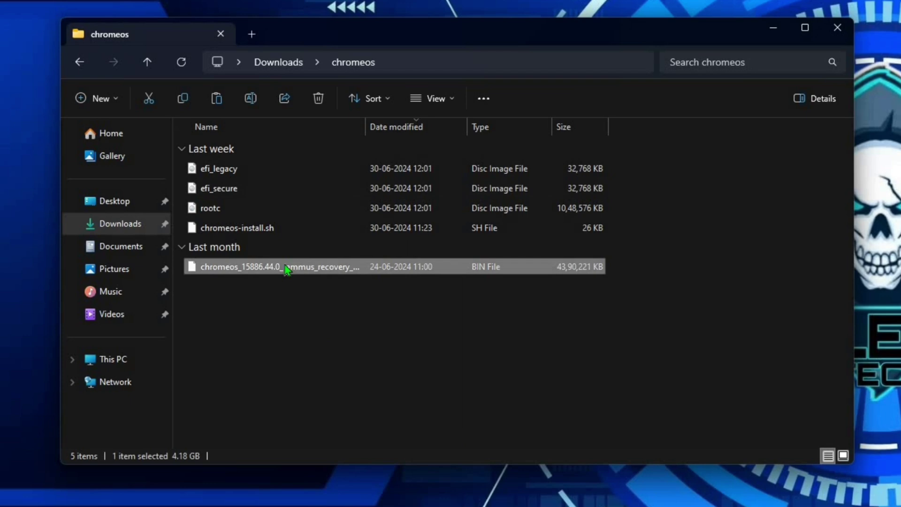
{"action": "right_click", "coordinate": [290, 268]}
{"action": "left_click", "coordinate": [355, 280]}
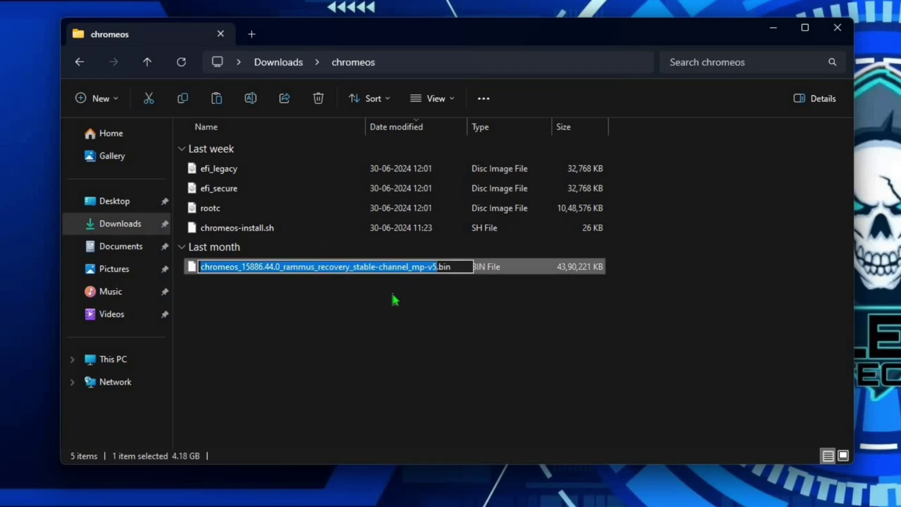
{"action": "left_click", "coordinate": [435, 268]}
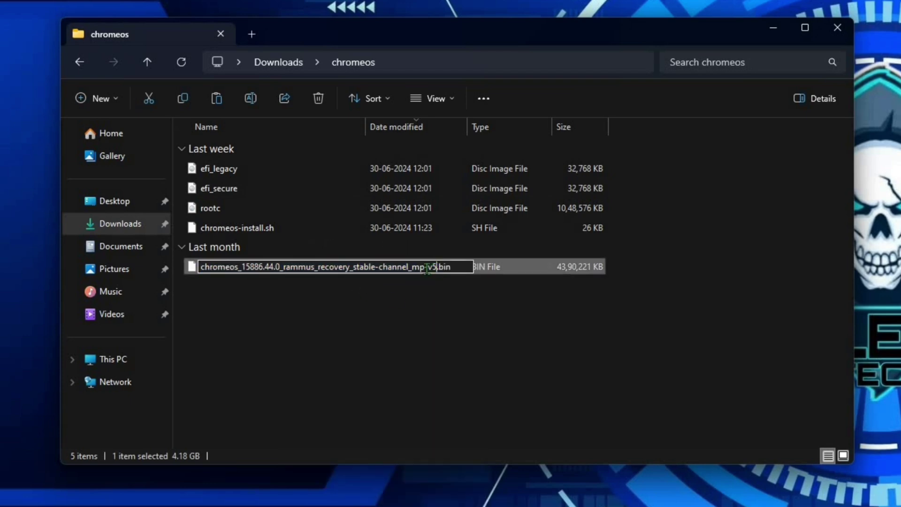
{"action": "left_click_drag", "start_coordinate": [427, 268], "coordinate": [244, 265]}
{"action": "key", "text": "BackSpace"}
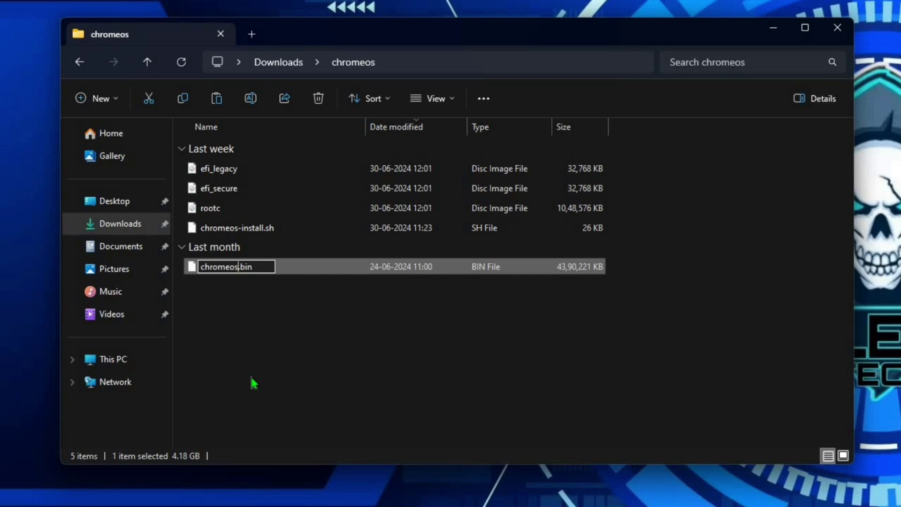
{"action": "key", "text": "Return"}
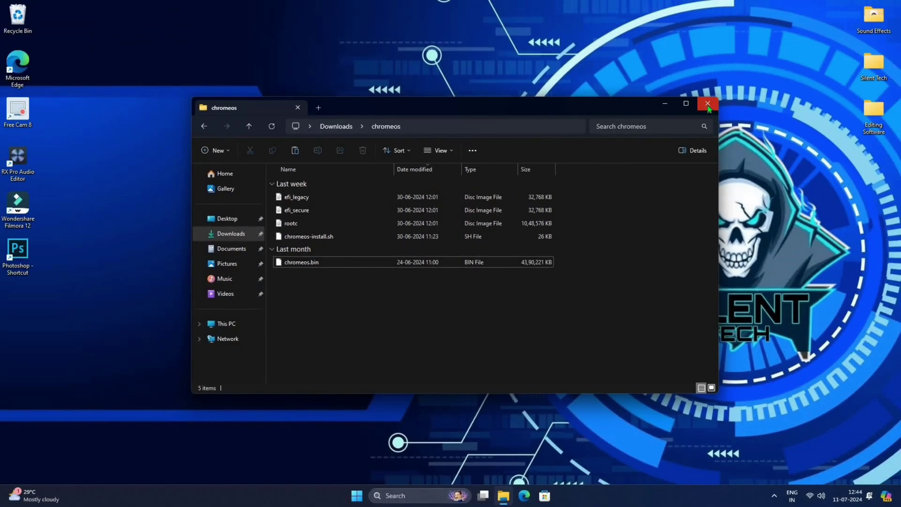
Open Disk Management and shrink the C: partition by 64000 MB.
{"action": "left_click", "coordinate": [708, 104]}
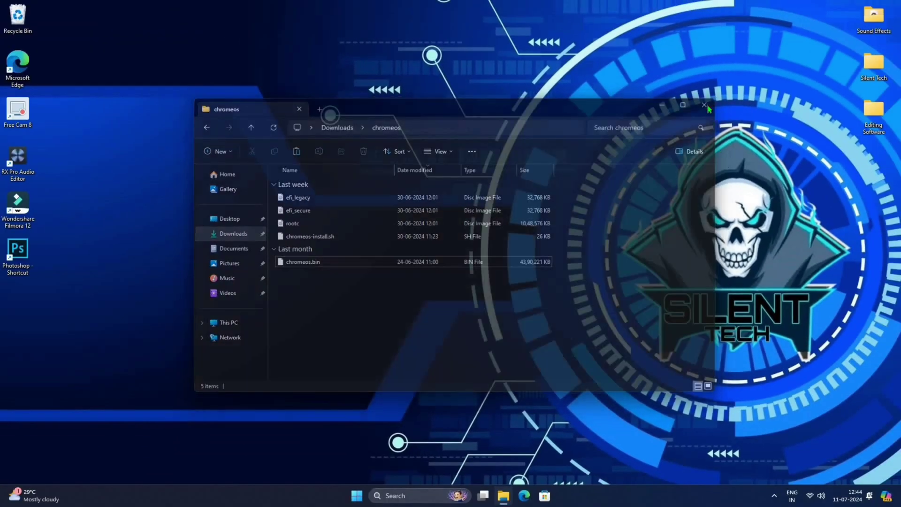
{"action": "key", "text": "super"}
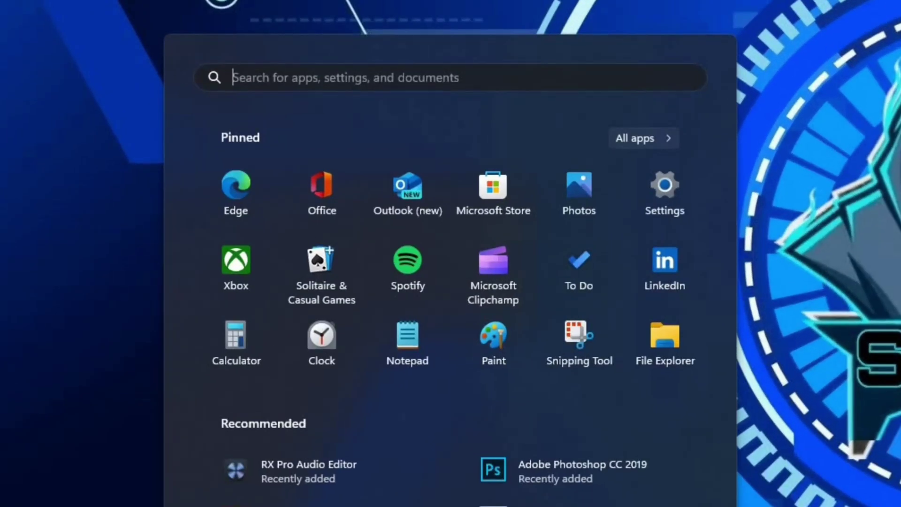
{"action": "type", "text": "disk pa"}
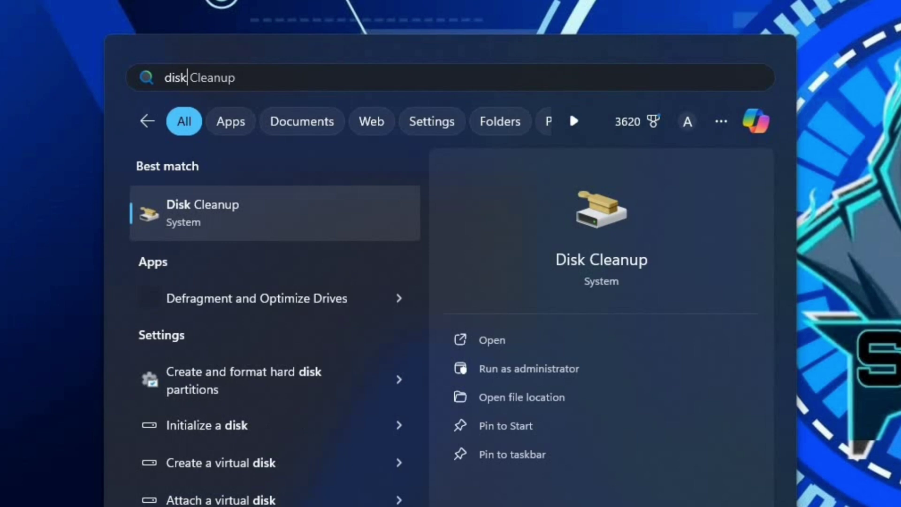
{"action": "left_click", "coordinate": [499, 348]}
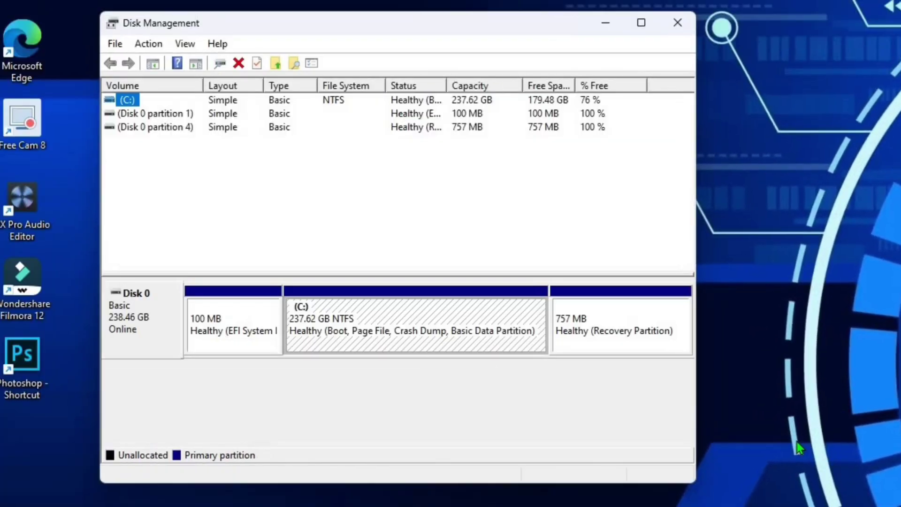
{"action": "right_click", "coordinate": [437, 332]}
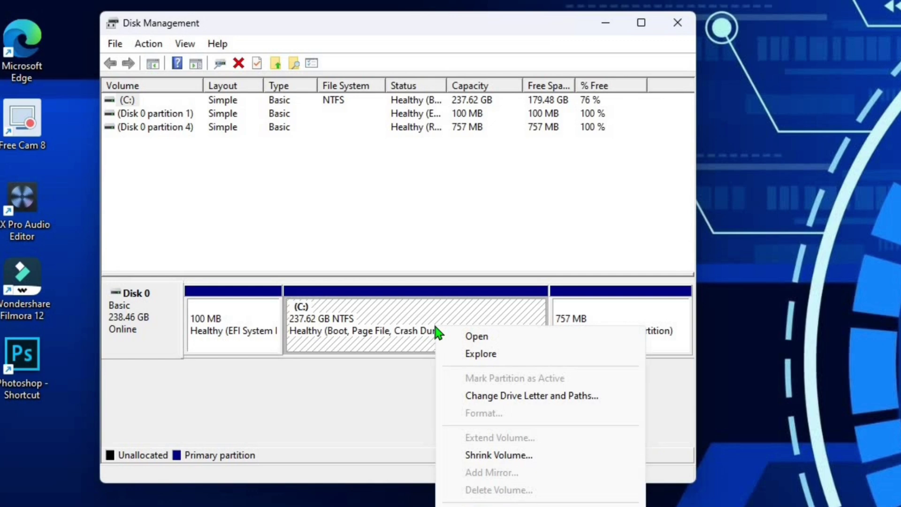
{"action": "left_click", "coordinate": [453, 452]}
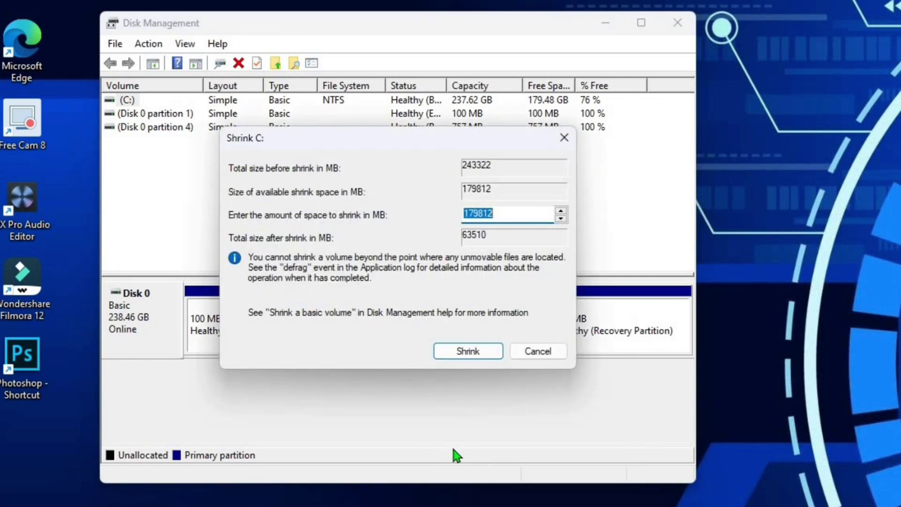
{"action": "type", "text": "64000"}
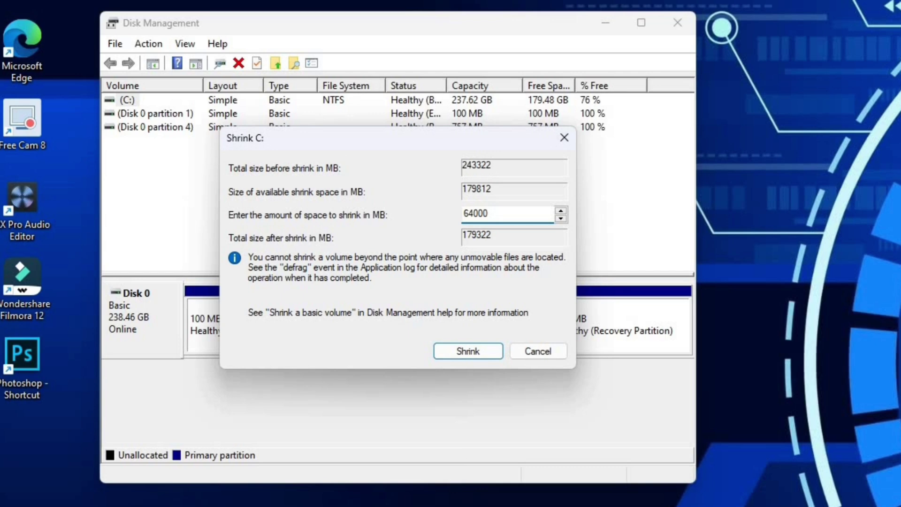
{"action": "left_click", "coordinate": [459, 350]}
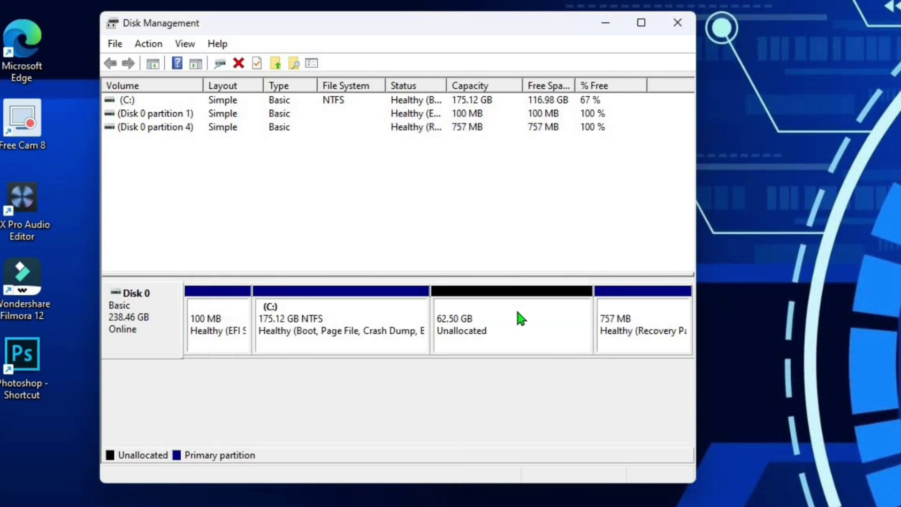
Create a full-size simple volume labelled 'Chrome OS' from the unallocated space.
{"action": "left_click", "coordinate": [518, 313]}
{"action": "right_click", "coordinate": [518, 313]}
{"action": "left_click", "coordinate": [526, 321]}
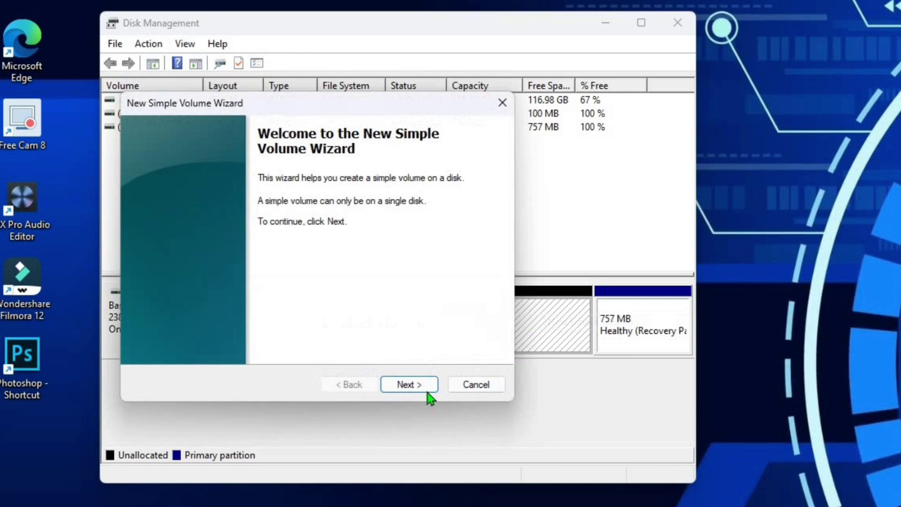
{"action": "left_click", "coordinate": [424, 389]}
{"action": "left_click", "coordinate": [418, 388]}
{"action": "left_click_drag", "start_coordinate": [347, 291], "coordinate": [297, 292]}
{"action": "type", "text": "C"}
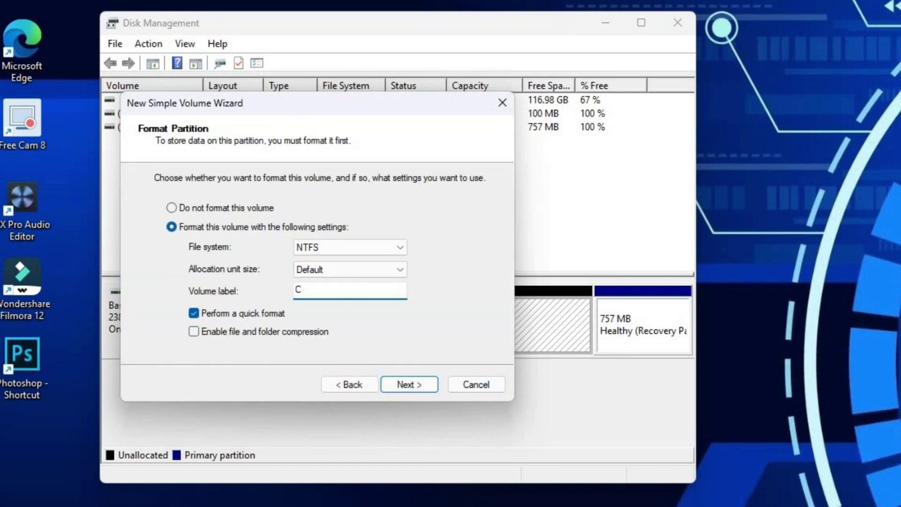
{"action": "type", "text": "hrome OS"}
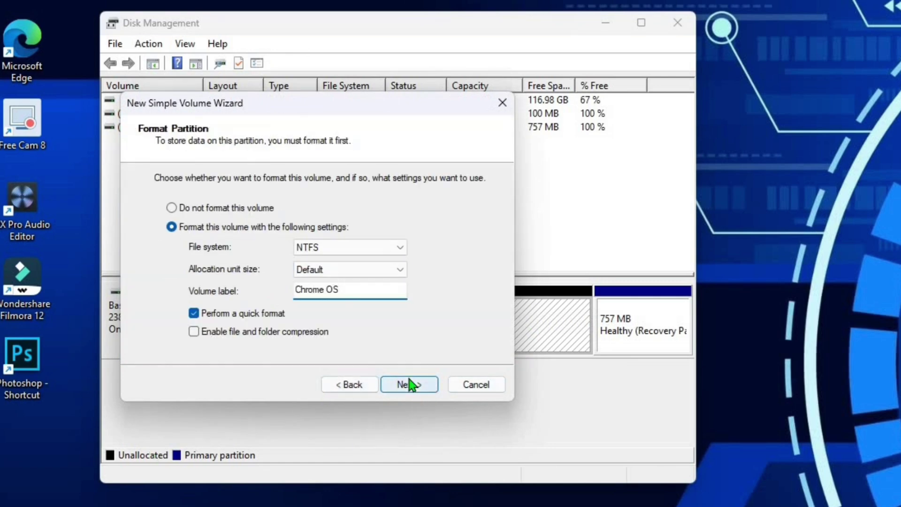
{"action": "left_click", "coordinate": [409, 383]}
{"action": "left_click", "coordinate": [408, 383]}
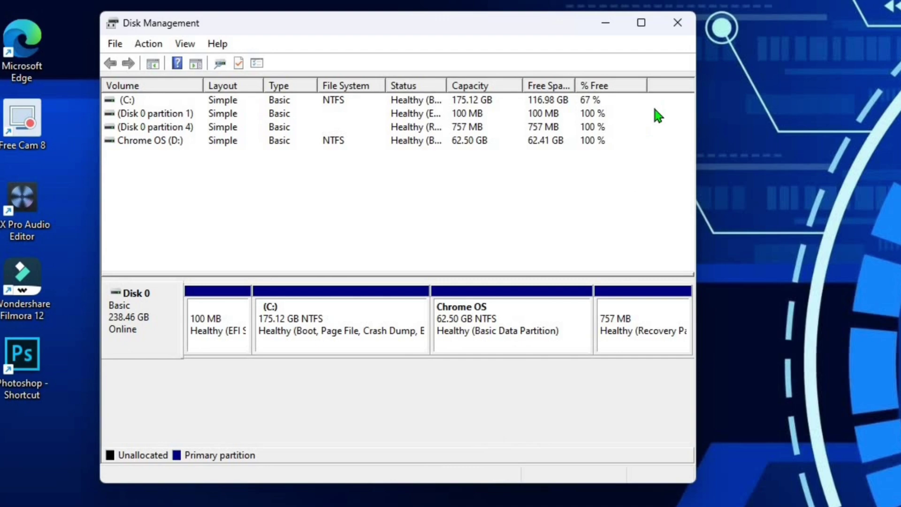
{"action": "left_click", "coordinate": [677, 24]}
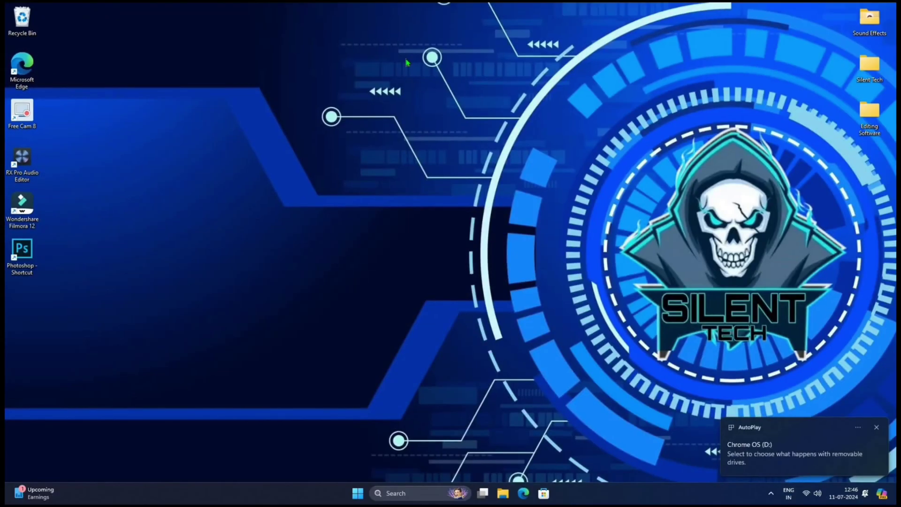
Set the plugged-in screen-off and sleep timers to Never in Power settings.
{"action": "left_click", "coordinate": [358, 492]}
{"action": "type", "text": "sl"}
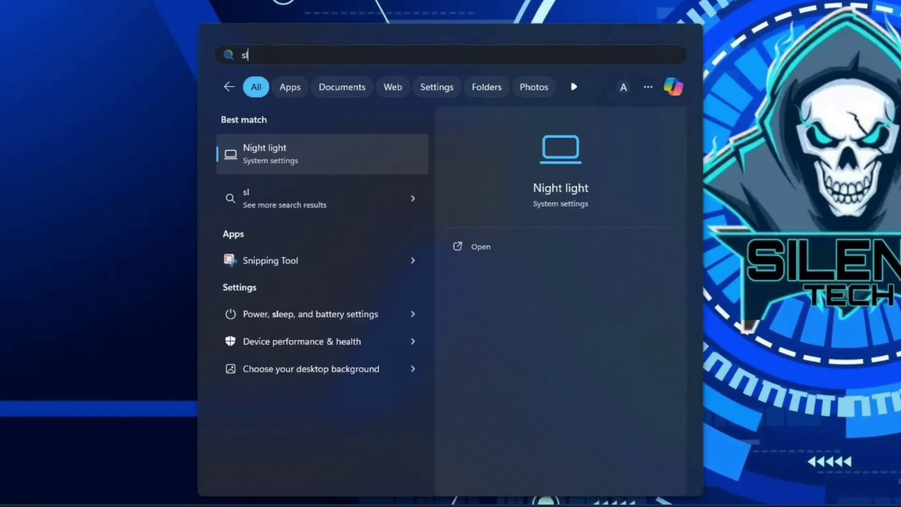
{"action": "type", "text": "eep"}
{"action": "left_click", "coordinate": [339, 419]}
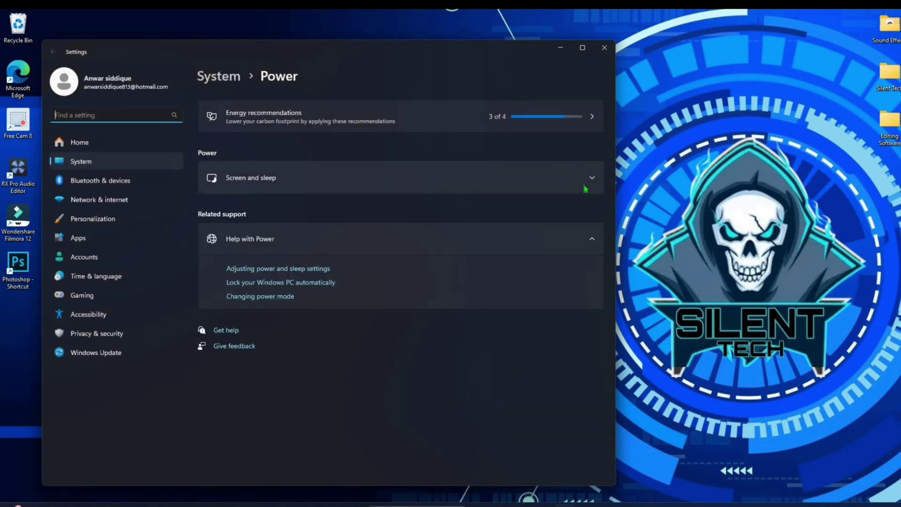
{"action": "left_click", "coordinate": [588, 184]}
{"action": "left_click", "coordinate": [572, 204]}
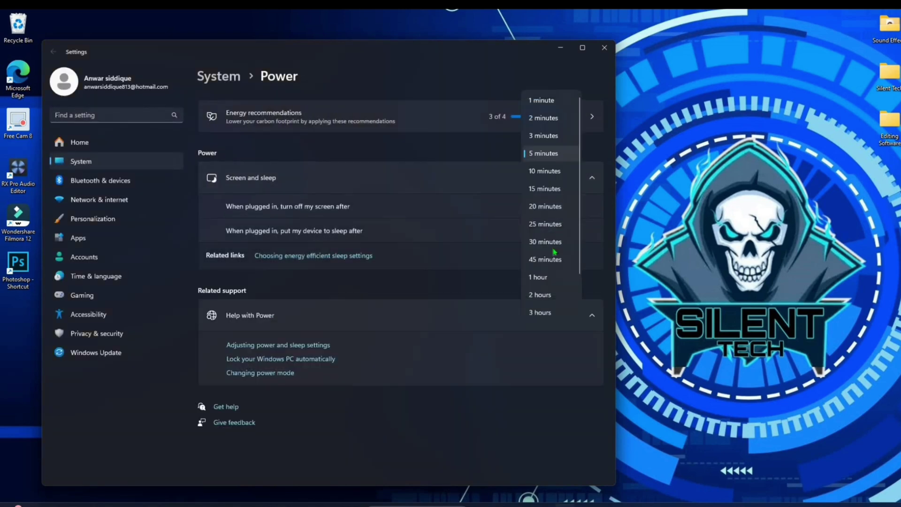
{"action": "scroll", "coordinate": [549, 298], "scroll_direction": "down", "scroll_amount": 2}
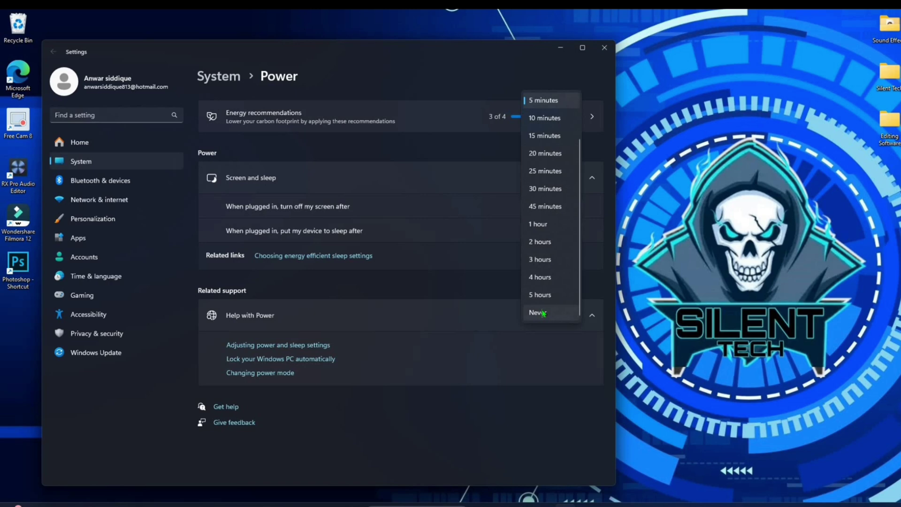
{"action": "left_click", "coordinate": [542, 313]}
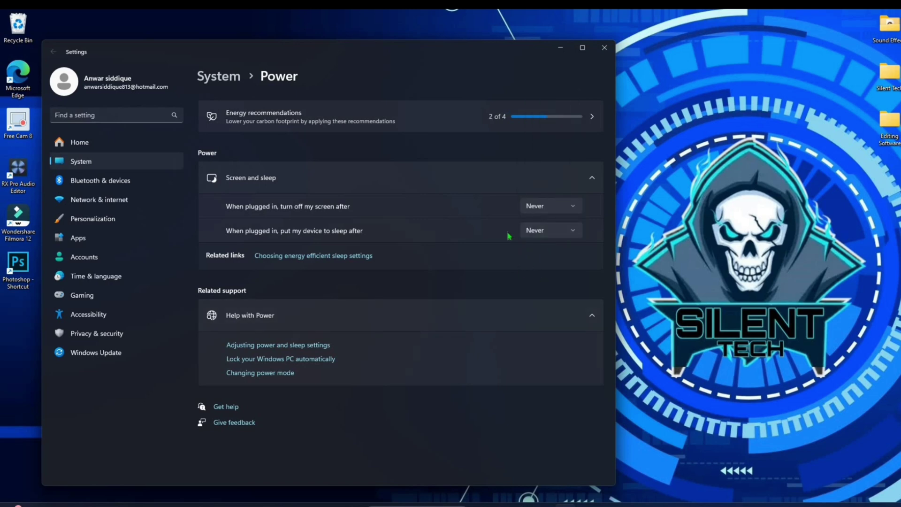
{"action": "left_click", "coordinate": [604, 48]}
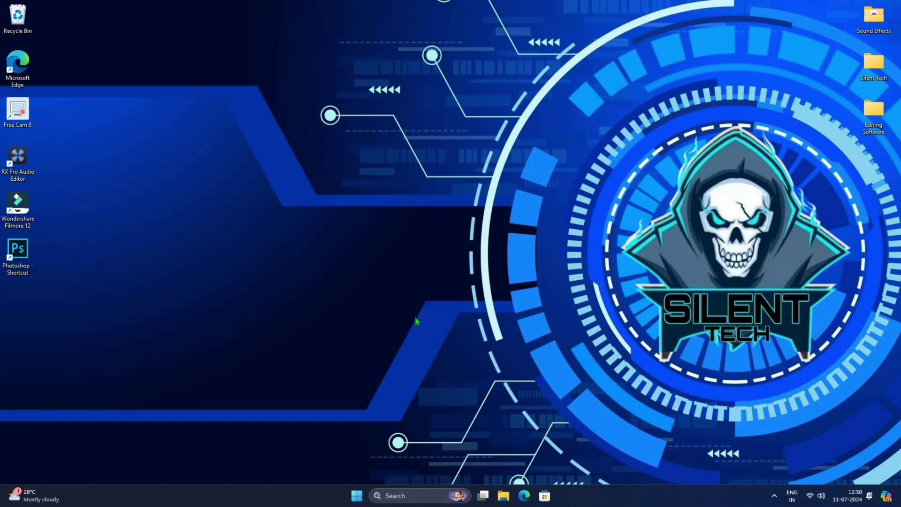
Run wsl --install in an administrator Command Prompt to install WSL and Ubuntu.
{"action": "key", "text": "super"}
{"action": "type", "text": "cmd"}
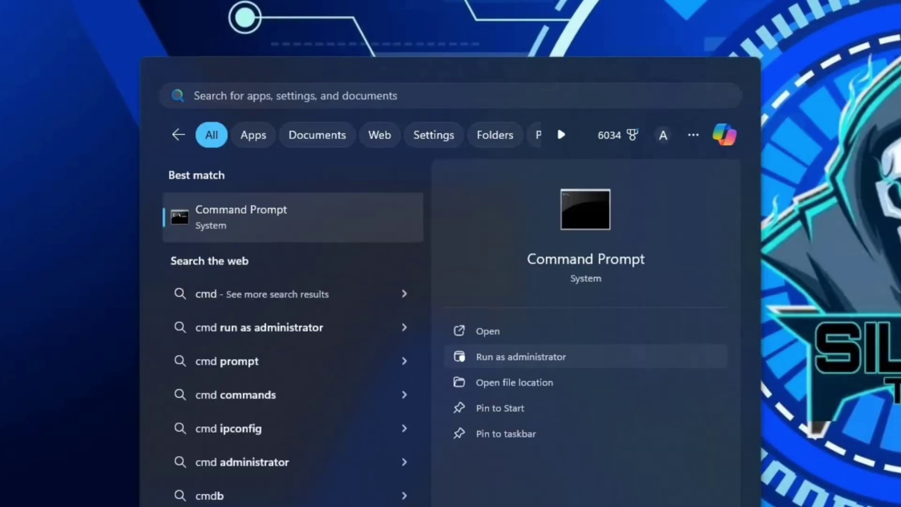
{"action": "left_click", "coordinate": [521, 356]}
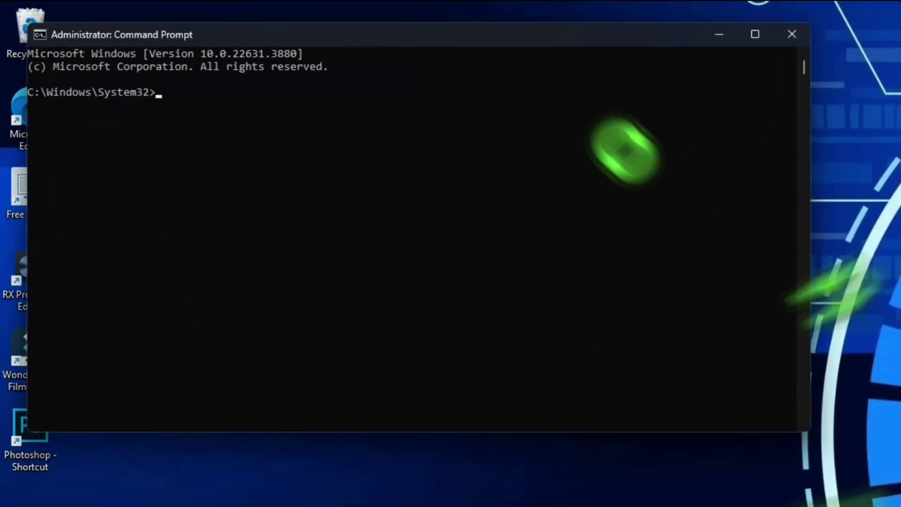
{"action": "type", "text": "w"}
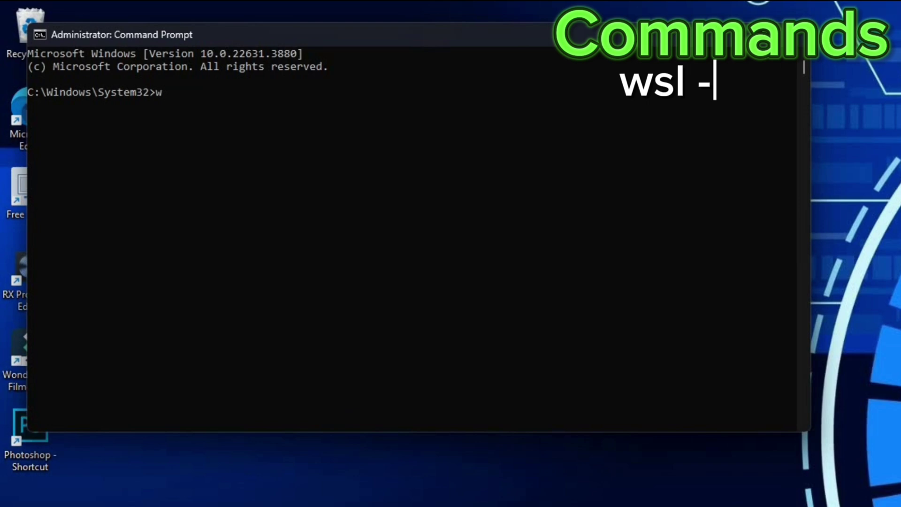
{"action": "type", "text": "sl --"}
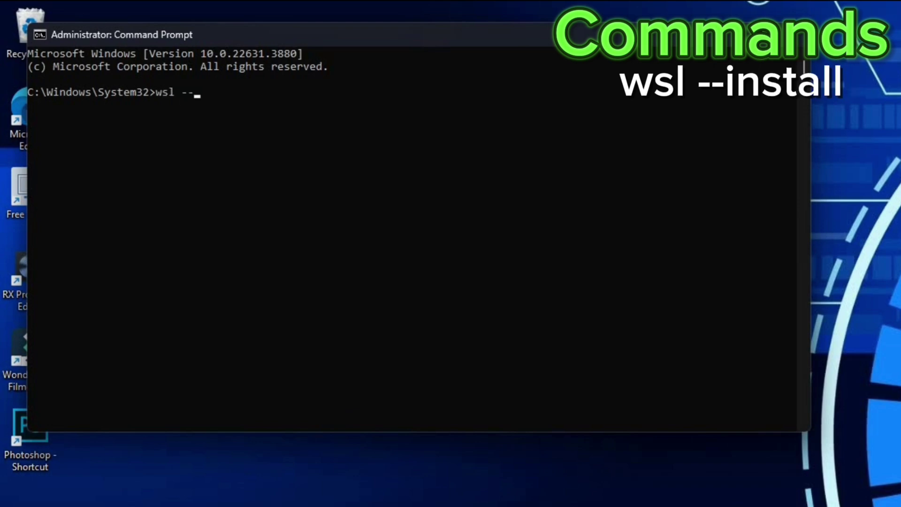
{"action": "type", "text": "install"}
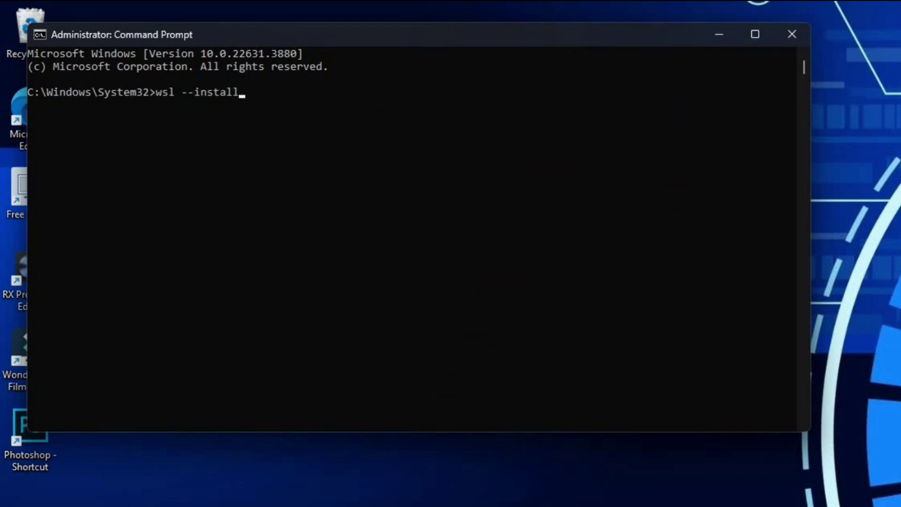
{"action": "key", "text": "Return"}
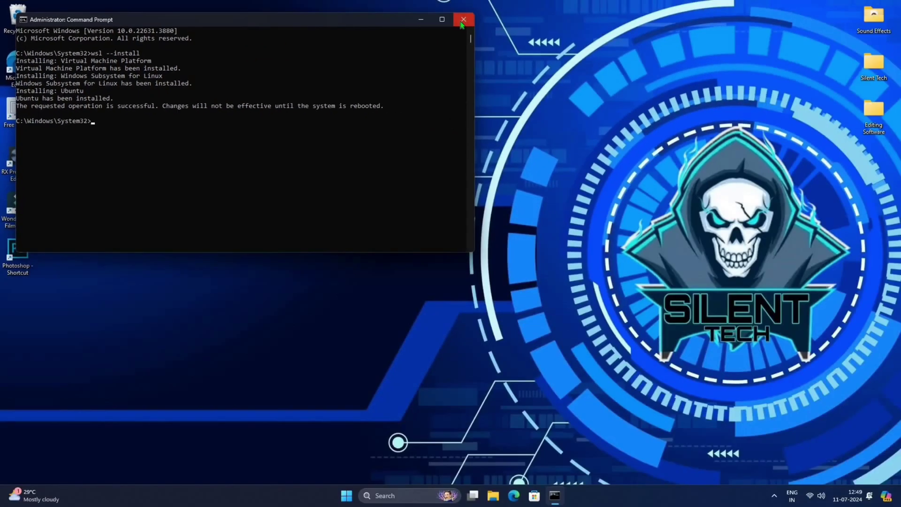
Close Command Prompt and restart the PC to finish the WSL installation.
{"action": "left_click", "coordinate": [792, 34]}
{"action": "left_click", "coordinate": [353, 497]}
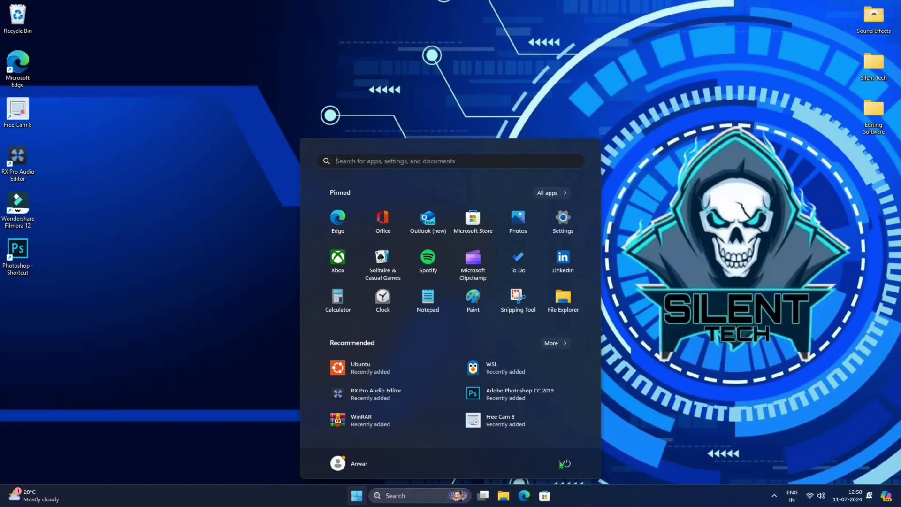
{"action": "left_click", "coordinate": [566, 464]}
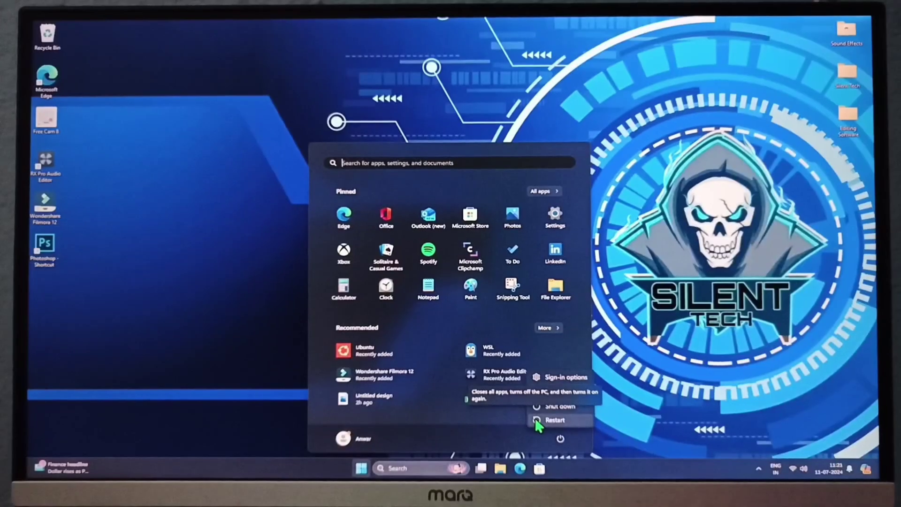
{"action": "left_click", "coordinate": [539, 417]}
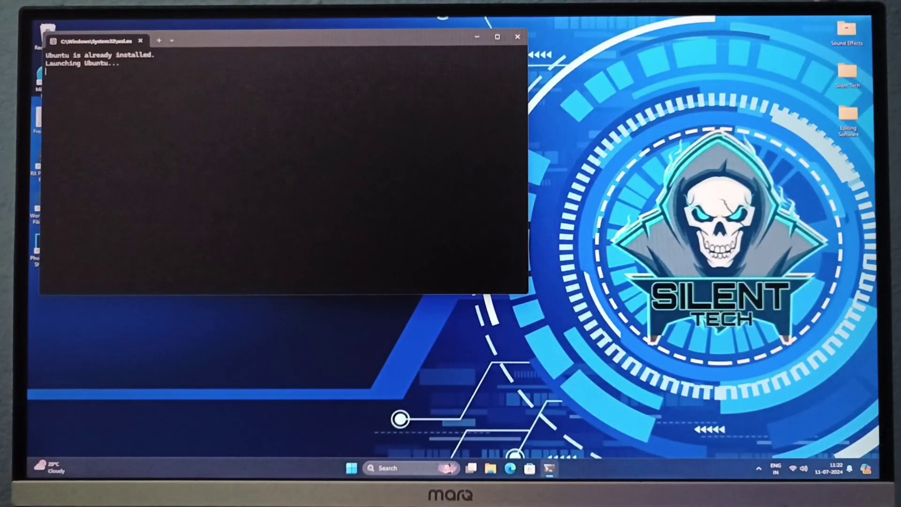
Complete Ubuntu's first-time setup with a new UNIX username and password, then open File Explorer.
{"action": "left_click", "coordinate": [449, 245]}
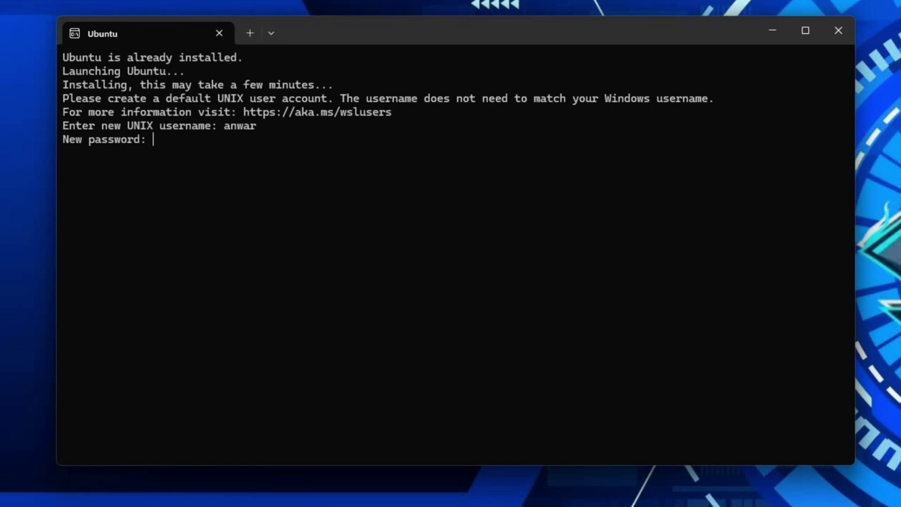
{"action": "key", "text": "Return"}
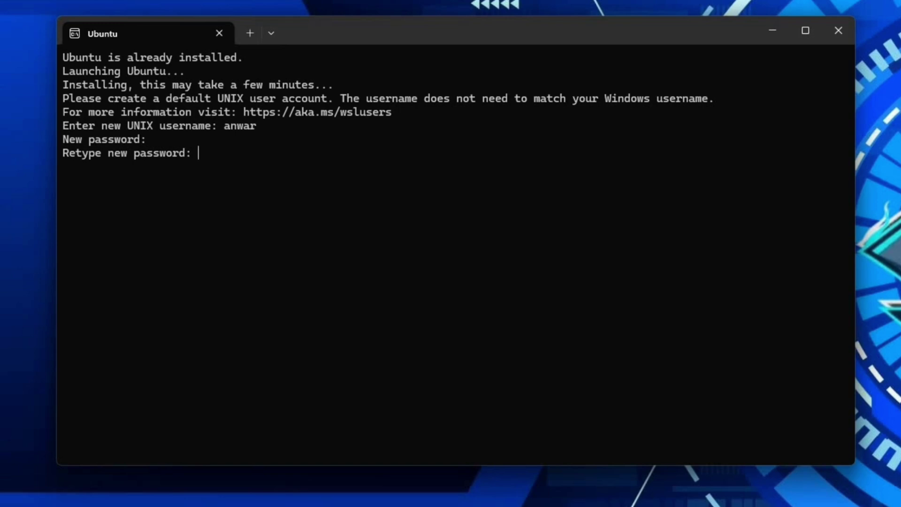
{"action": "key", "text": "Return"}
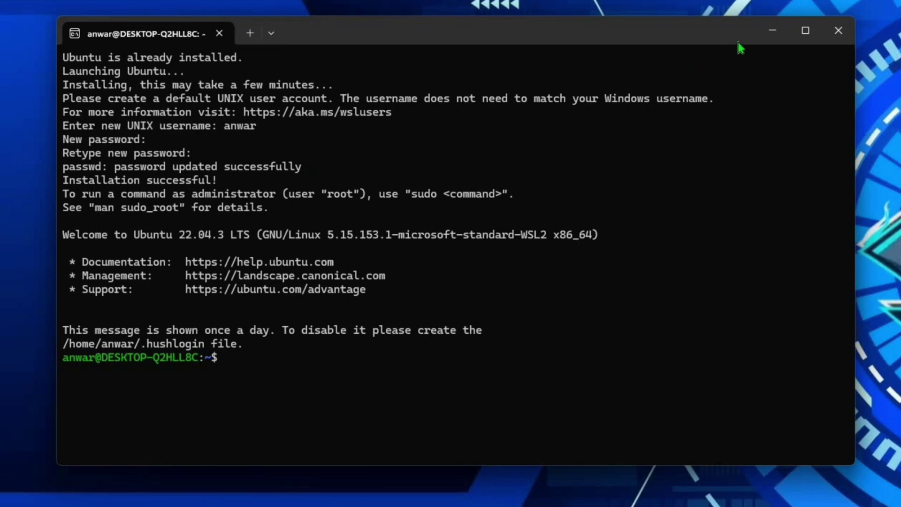
{"action": "left_click", "coordinate": [773, 30]}
{"action": "left_click", "coordinate": [503, 496]}
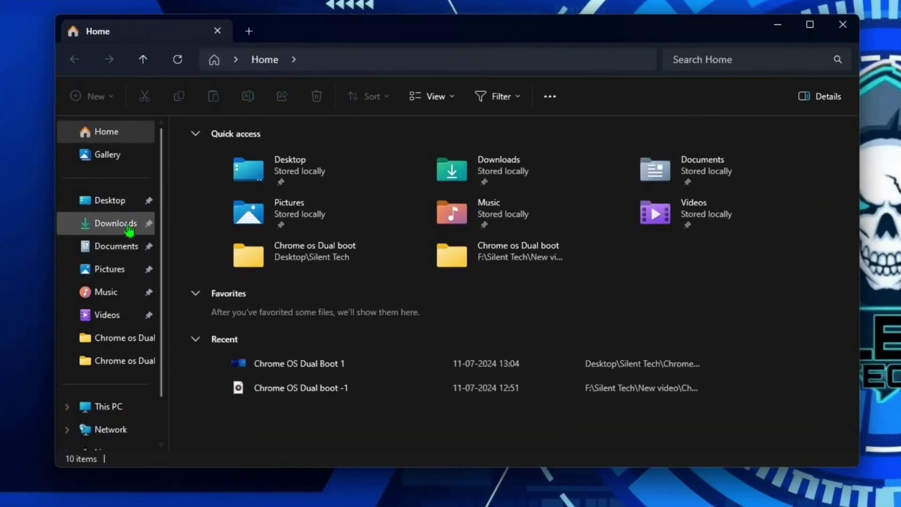
Open the ChromeOS commands file from Downloads and replace Enter-User-Name with the Windows user name.
{"action": "left_click", "coordinate": [129, 225]}
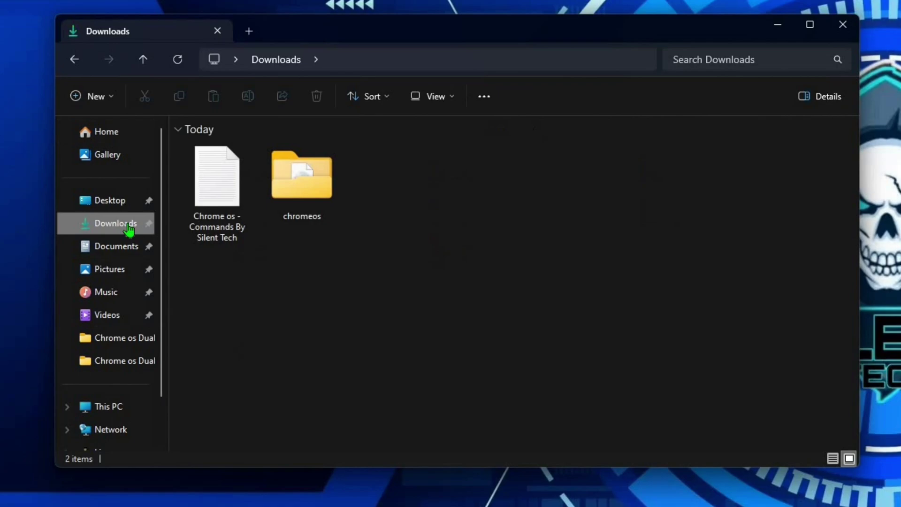
{"action": "double_click", "coordinate": [217, 207]}
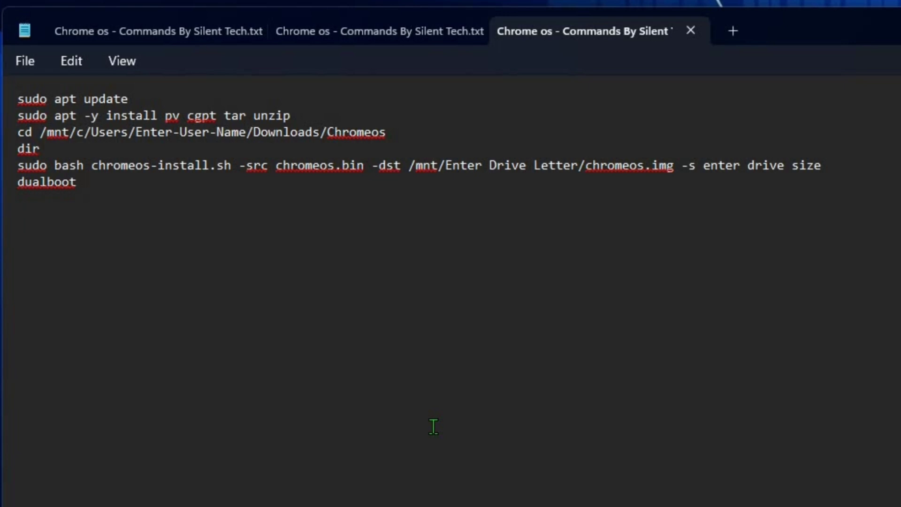
{"action": "left_click_drag", "start_coordinate": [246, 134], "coordinate": [135, 135]}
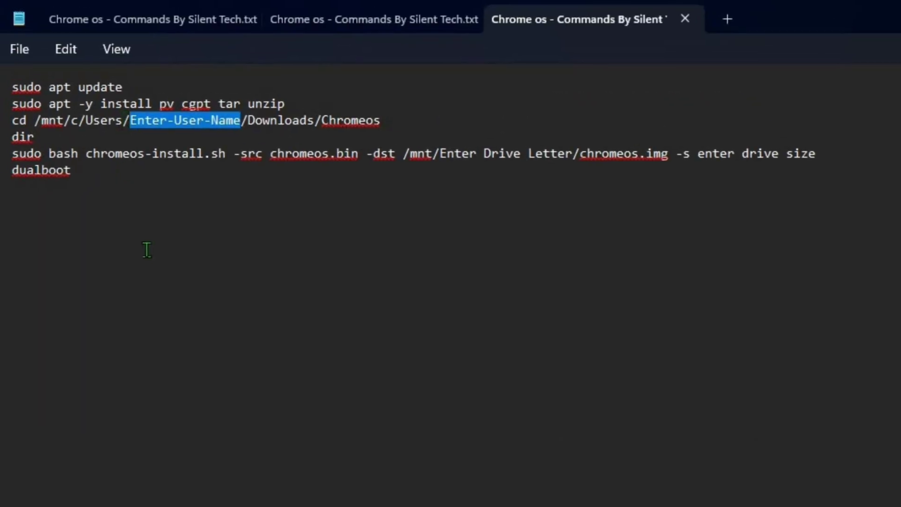
{"action": "type", "text": "Anwar"}
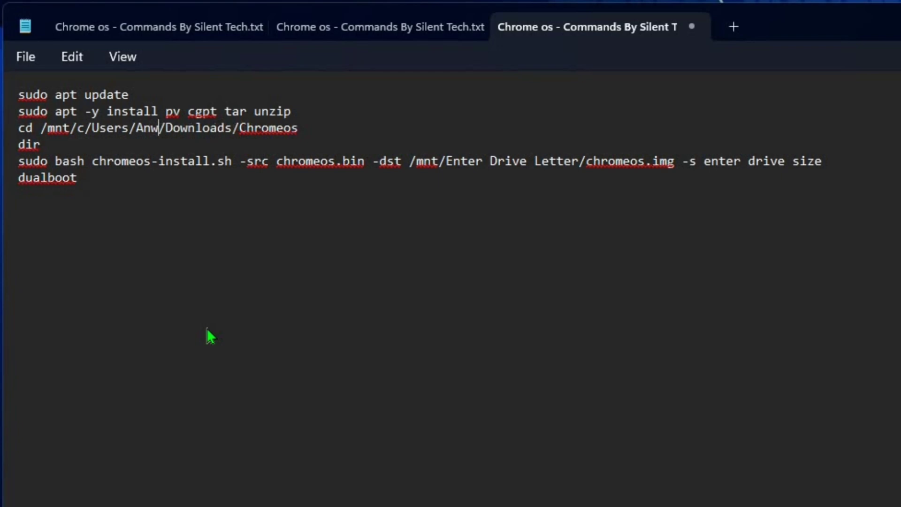
Replace the Enter Drive Letter placeholder with d, the Chrome OS partition's letter.
{"action": "left_click_drag", "start_coordinate": [579, 162], "coordinate": [446, 167]}
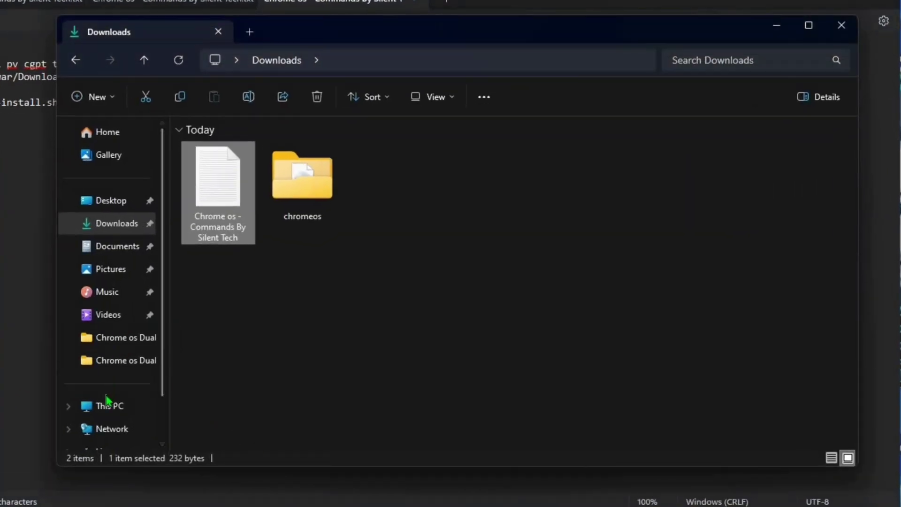
{"action": "left_click", "coordinate": [108, 405]}
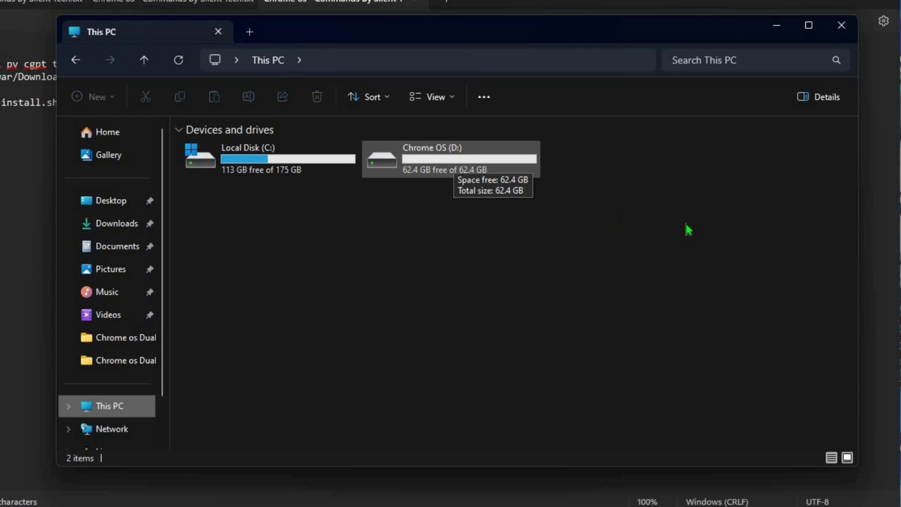
{"action": "left_click", "coordinate": [829, 32]}
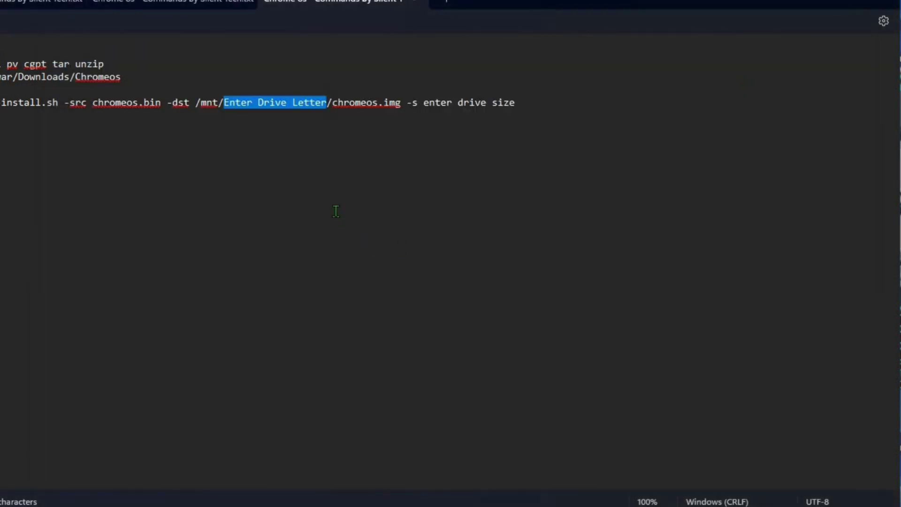
{"action": "type", "text": "d"}
Replace the drive size placeholder with 54, based on the Chrome OS (D:) drive size.
{"action": "left_click_drag", "start_coordinate": [417, 102], "coordinate": [326, 113]}
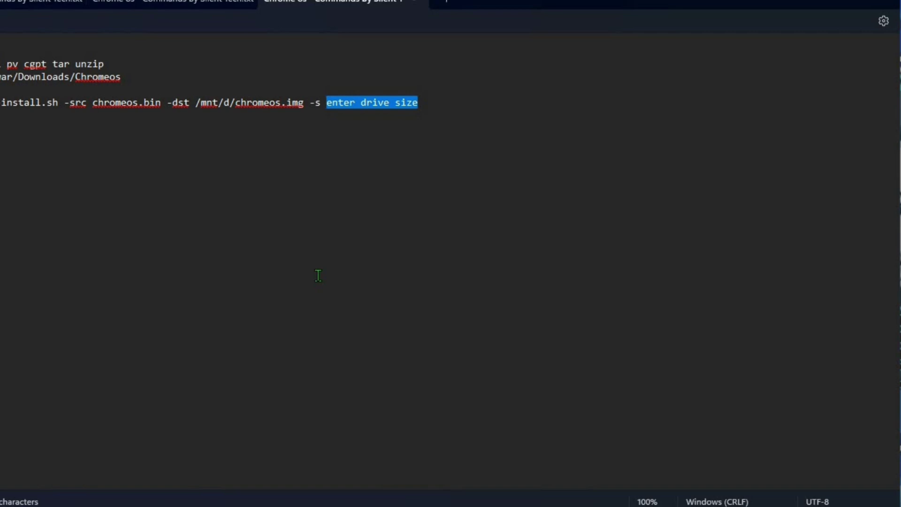
{"action": "key", "text": "super+e"}
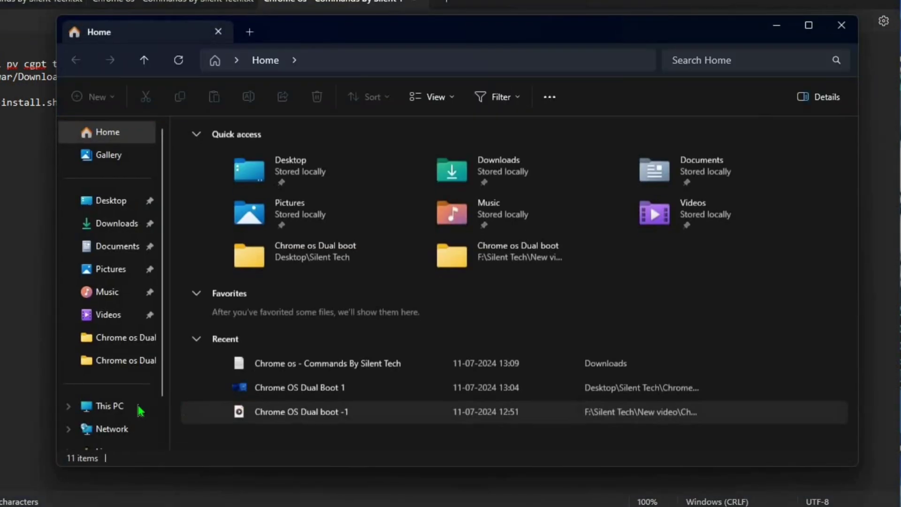
{"action": "left_click", "coordinate": [136, 406]}
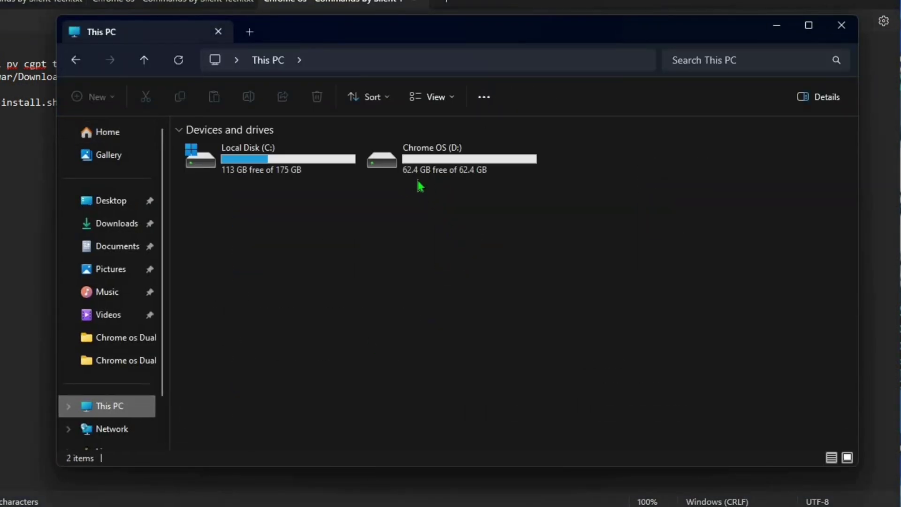
{"action": "left_click", "coordinate": [841, 26]}
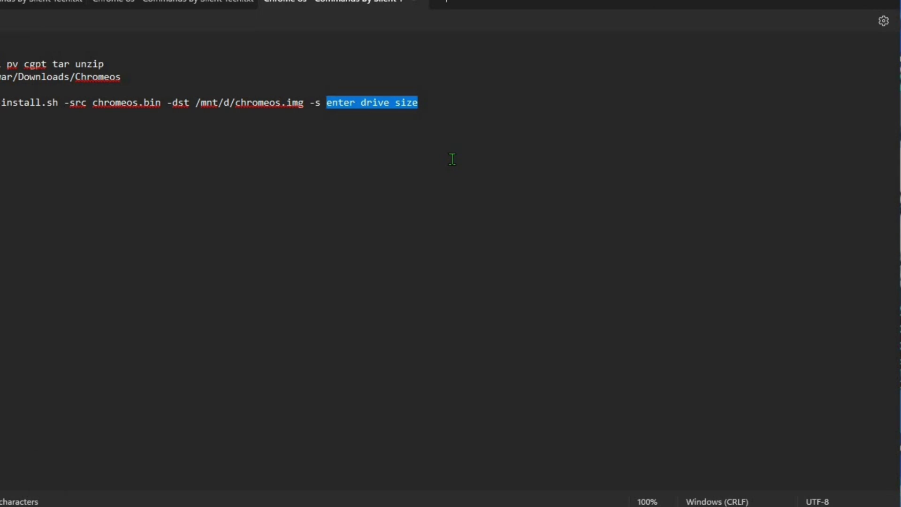
{"action": "type", "text": "54"}
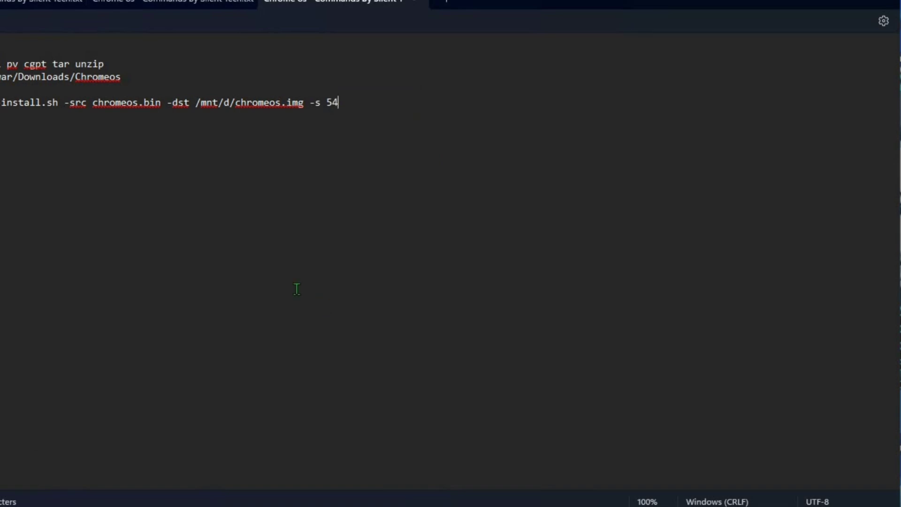
Save the commands file and snap Notepad to the right half of the screen.
{"action": "left_click", "coordinate": [19, 51]}
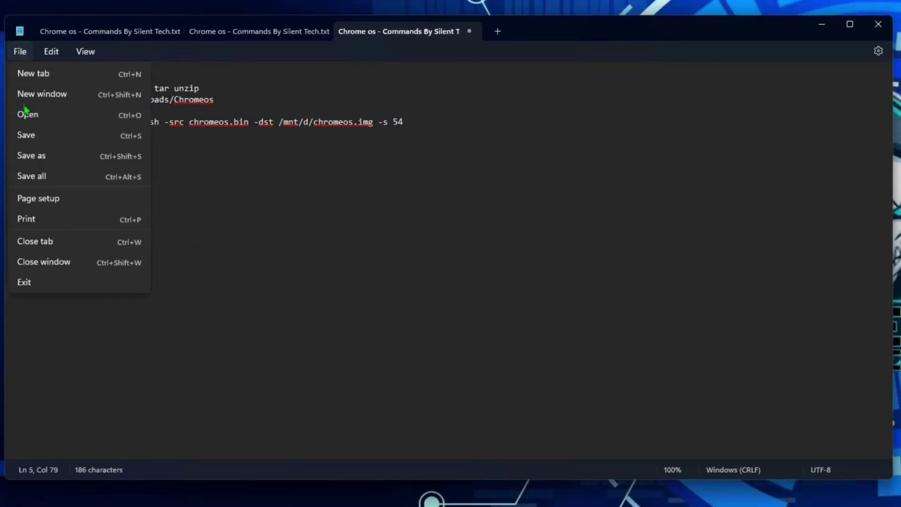
{"action": "left_click", "coordinate": [25, 135]}
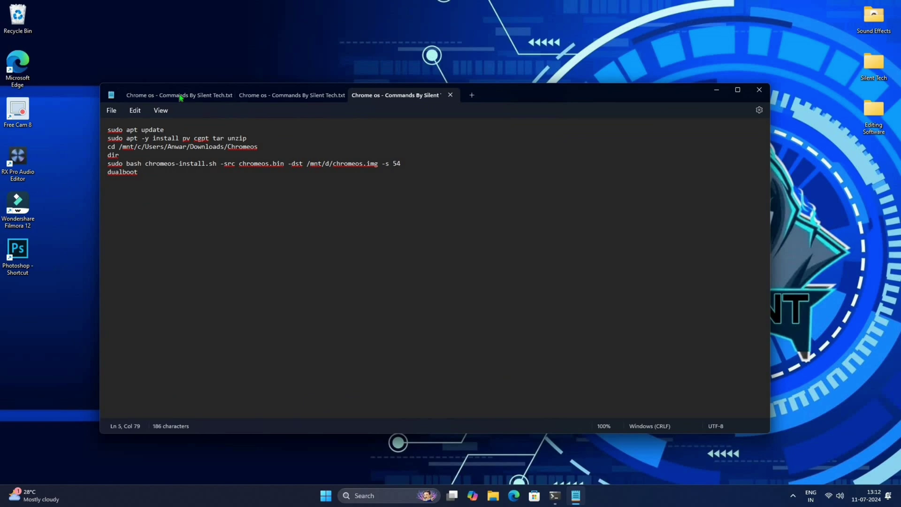
{"action": "left_click_drag", "start_coordinate": [527, 121], "coordinate": [900, 198]}
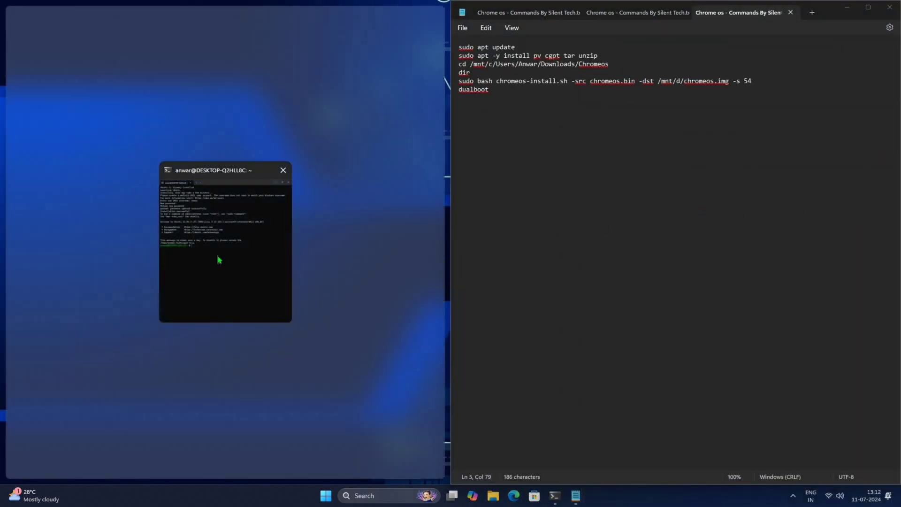
Copy sudo apt update from Notepad into the Ubuntu terminal, run it and authenticate with the sudo password.
{"action": "left_click", "coordinate": [219, 259]}
{"action": "left_click", "coordinate": [456, 174]}
{"action": "scroll", "coordinate": [456, 174], "scroll_direction": "up", "scroll_amount": 4, "text": "ctrl"}
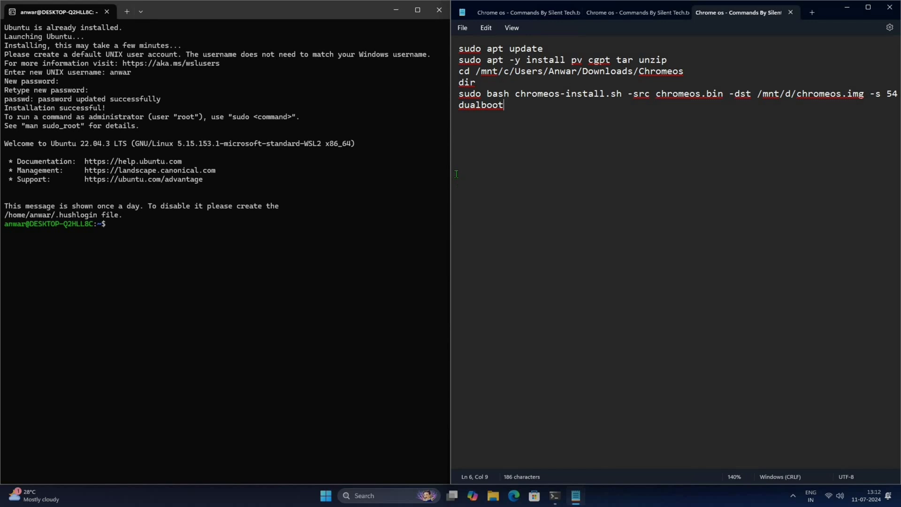
{"action": "left_click", "coordinate": [453, 51]}
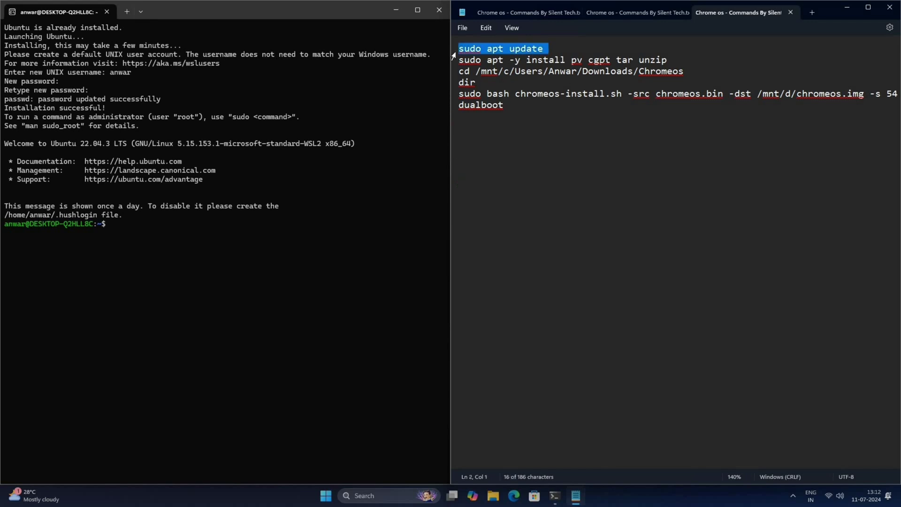
{"action": "right_click", "coordinate": [455, 52]}
{"action": "left_click", "coordinate": [465, 108]}
{"action": "left_click", "coordinate": [198, 258]}
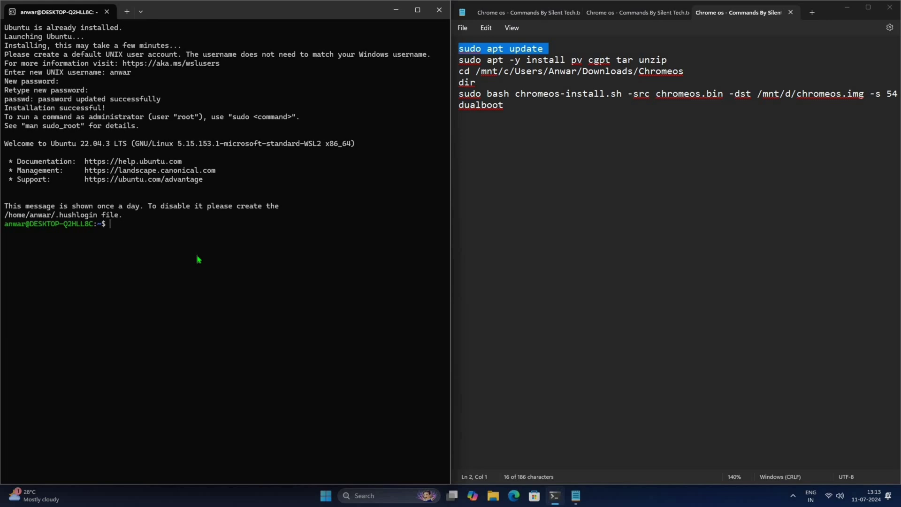
{"action": "right_click", "coordinate": [197, 259]}
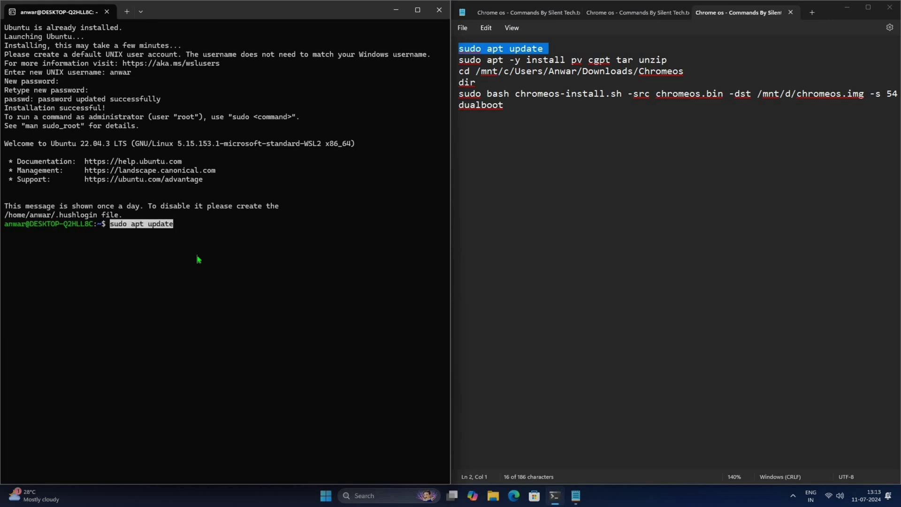
{"action": "key", "text": "Return"}
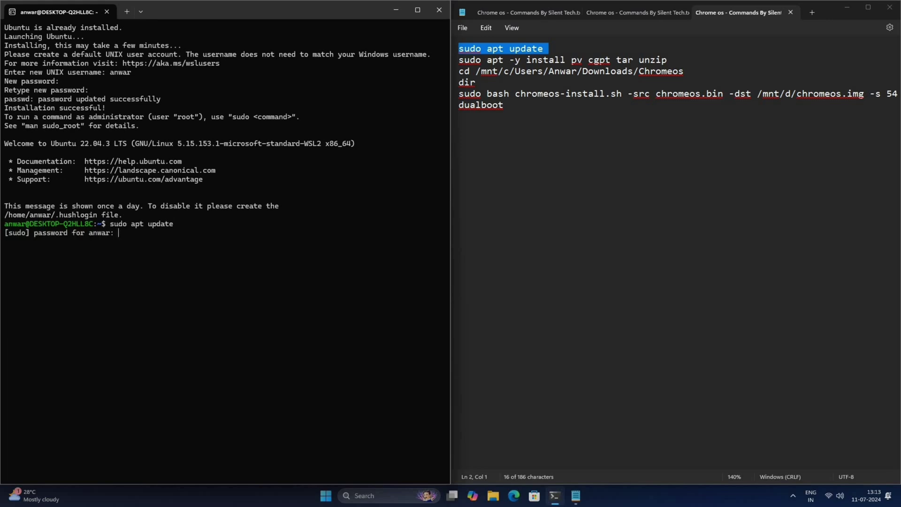
{"action": "key", "text": "Return"}
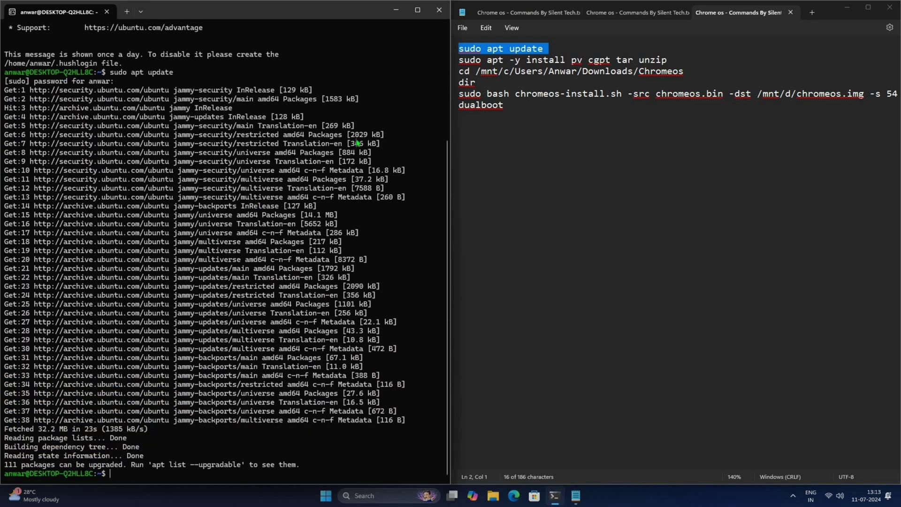
Paste and run sudo apt -y install pv cgpt tar unzip in the terminal.
{"action": "triple_click", "coordinate": [453, 64]}
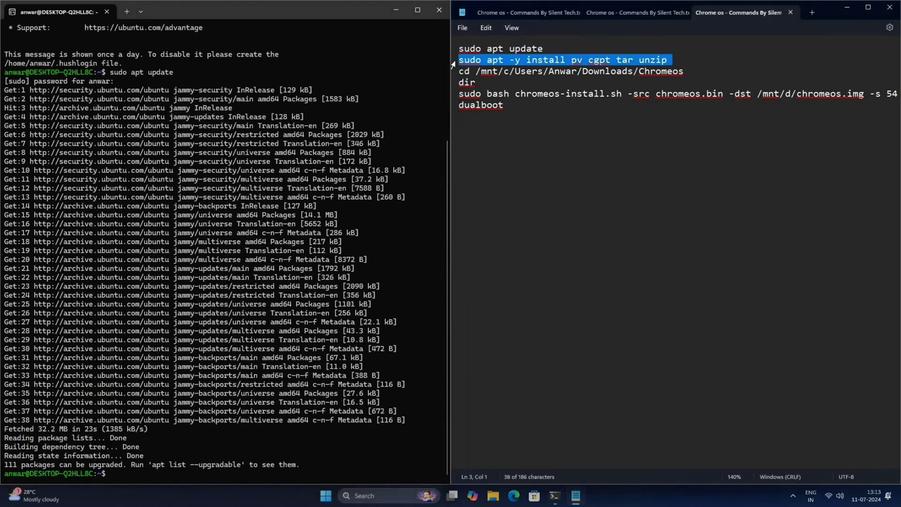
{"action": "right_click", "coordinate": [456, 64]}
{"action": "left_click", "coordinate": [468, 118]}
{"action": "left_click", "coordinate": [347, 297]}
{"action": "right_click", "coordinate": [346, 296]}
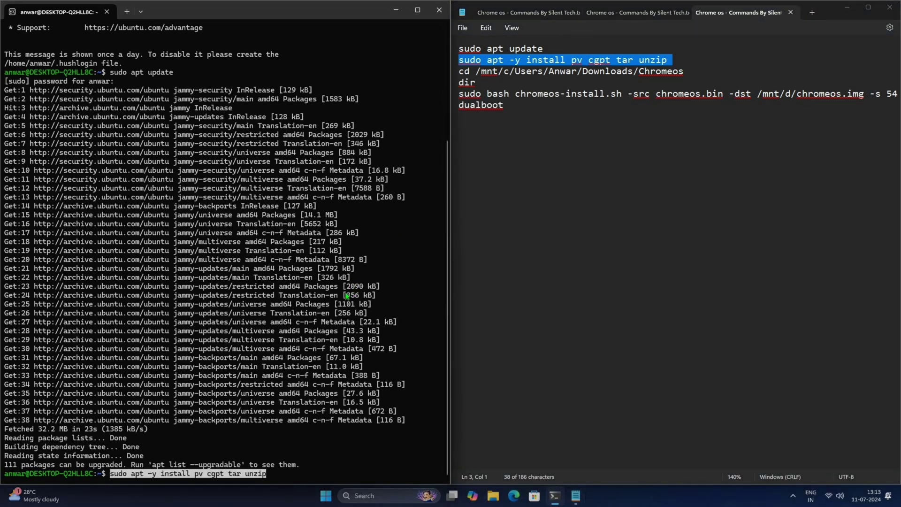
{"action": "key", "text": "Return"}
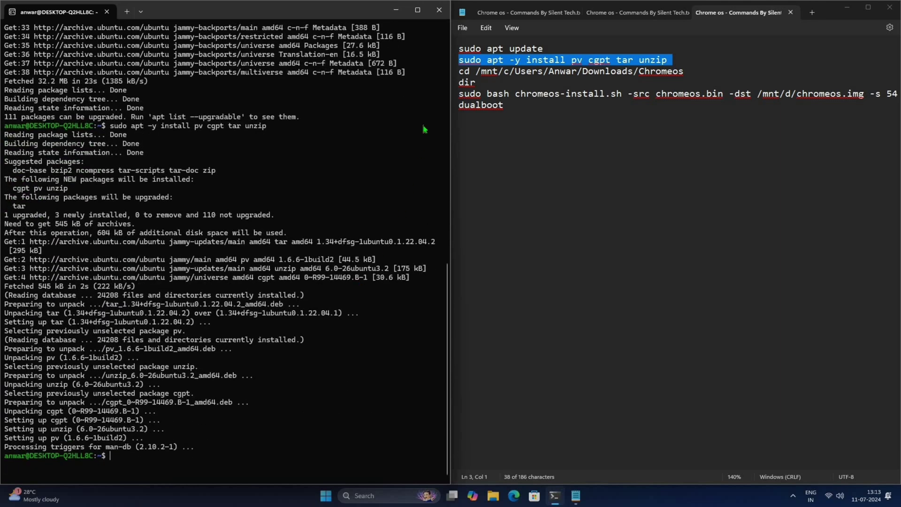
Change into /mnt/c/Users/<user>/Downloads/Chromeos and list its files with dir.
{"action": "triple_click", "coordinate": [469, 71]}
{"action": "right_click", "coordinate": [469, 73]}
{"action": "left_click", "coordinate": [485, 105]}
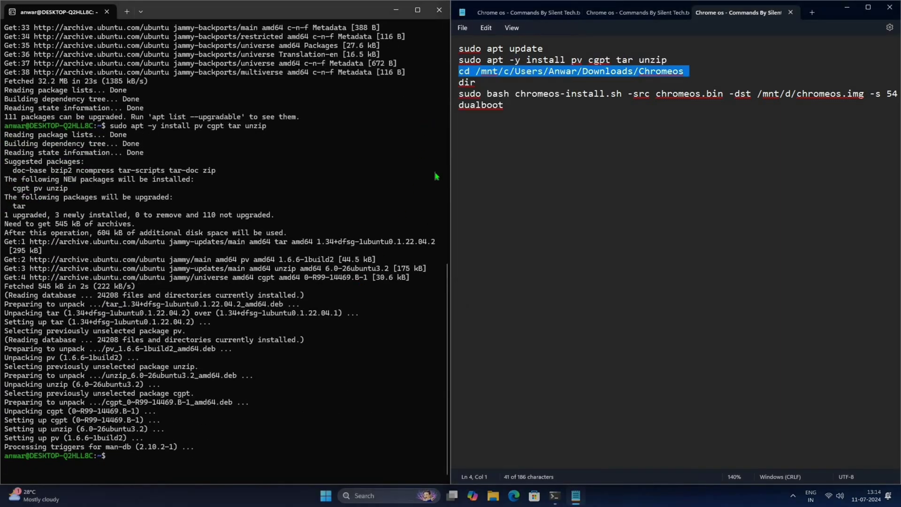
{"action": "right_click", "coordinate": [280, 422]}
{"action": "key", "text": "Return"}
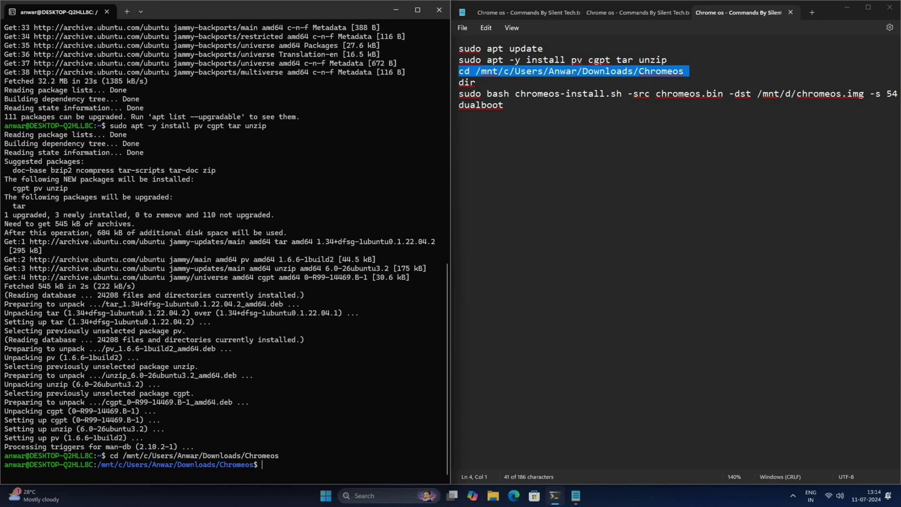
{"action": "triple_click", "coordinate": [465, 83]}
{"action": "right_click", "coordinate": [460, 86]}
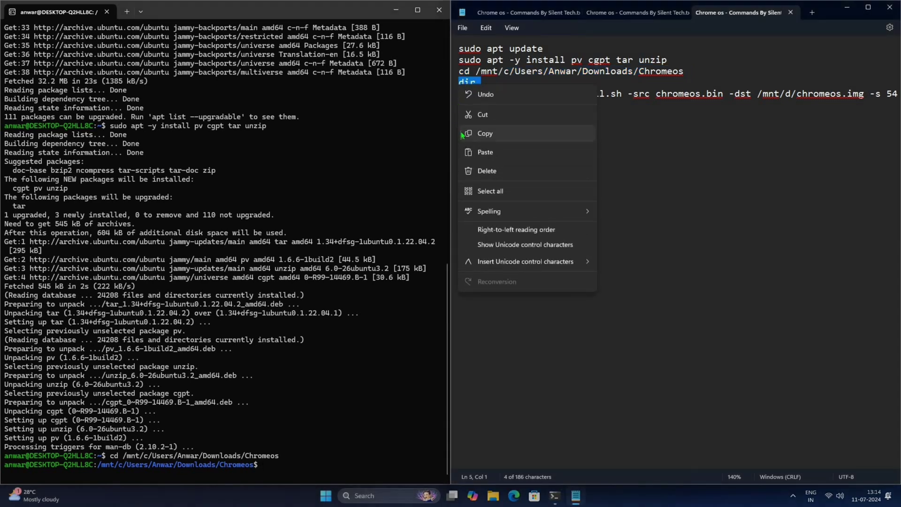
{"action": "left_click", "coordinate": [485, 134]}
{"action": "left_click", "coordinate": [341, 400]}
{"action": "key", "text": "Return"}
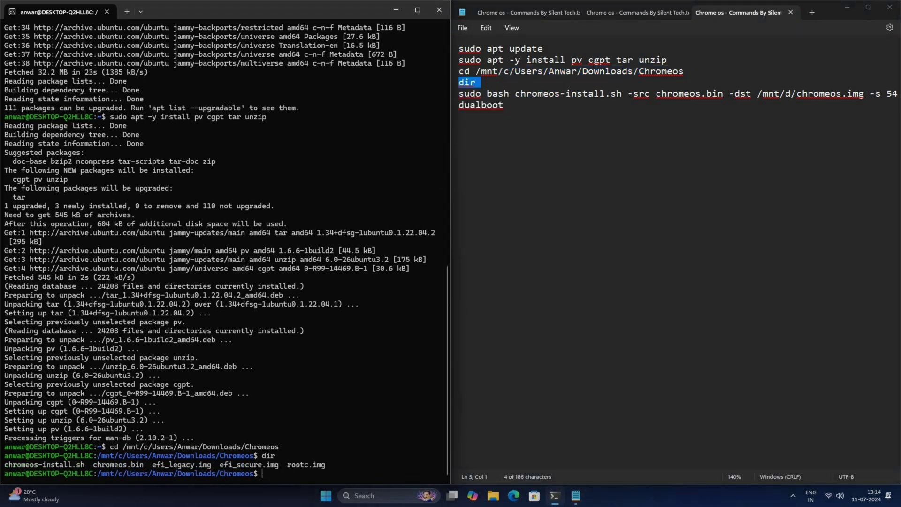
Run sudo bash chromeos-install.sh to build /mnt/d/chromeos.img, answering dualboot at its prompt.
{"action": "triple_click", "coordinate": [464, 94]}
{"action": "right_click", "coordinate": [459, 96]}
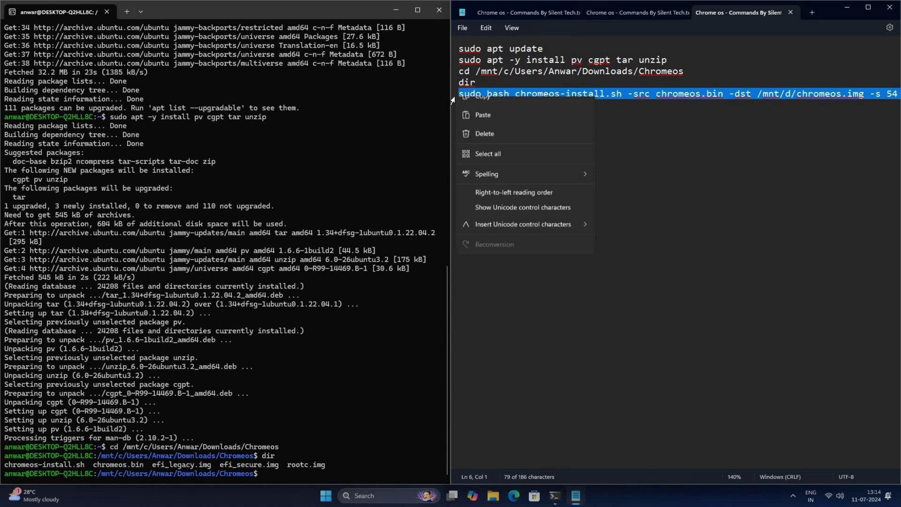
{"action": "left_click", "coordinate": [460, 146]}
{"action": "left_click", "coordinate": [366, 322]}
{"action": "key", "text": "ctrl+v"}
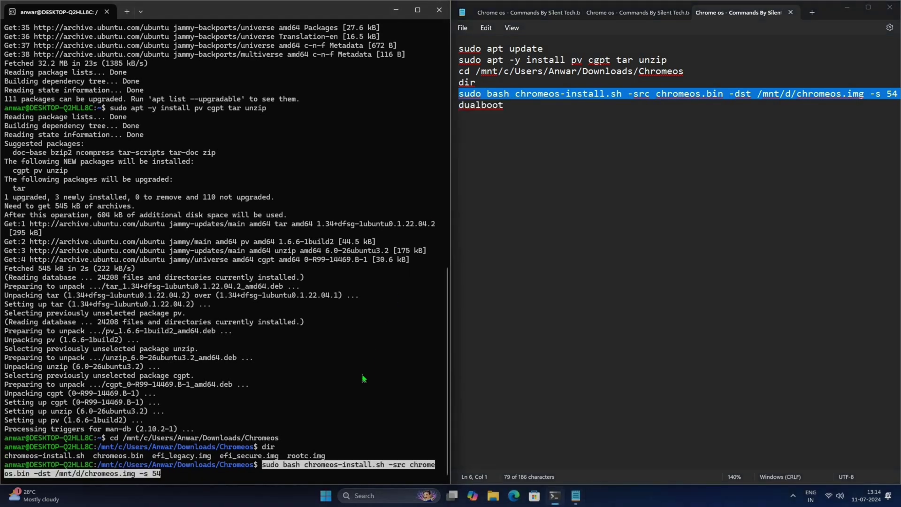
{"action": "key", "text": "Return"}
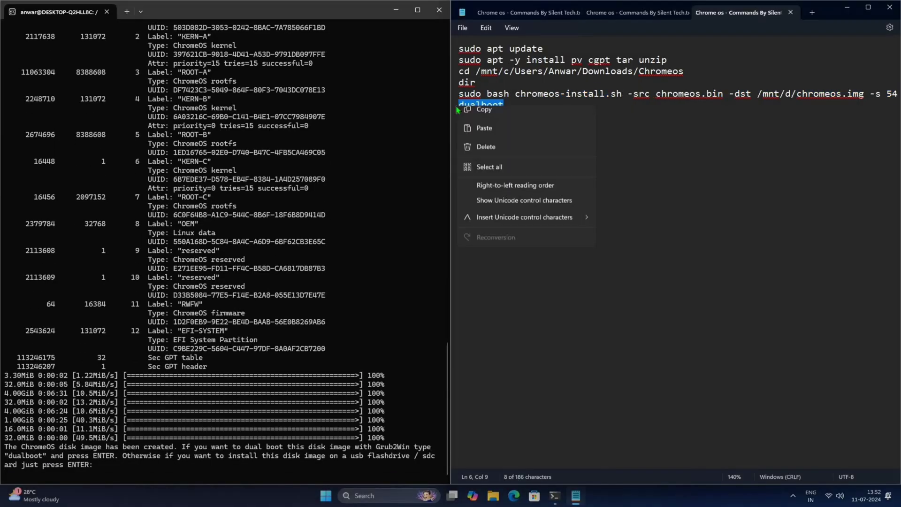
{"action": "left_click", "coordinate": [471, 175]}
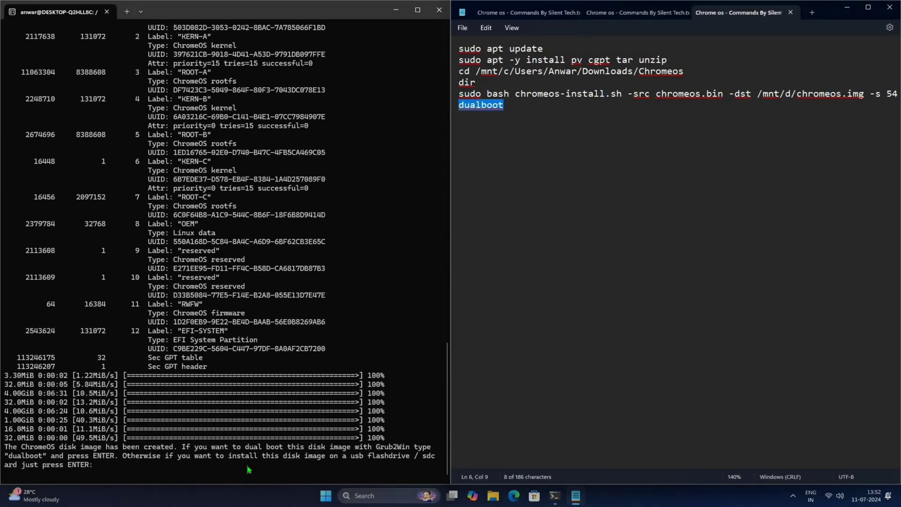
{"action": "left_click", "coordinate": [249, 469]}
{"action": "right_click", "coordinate": [248, 469]}
{"action": "key", "text": "Return"}
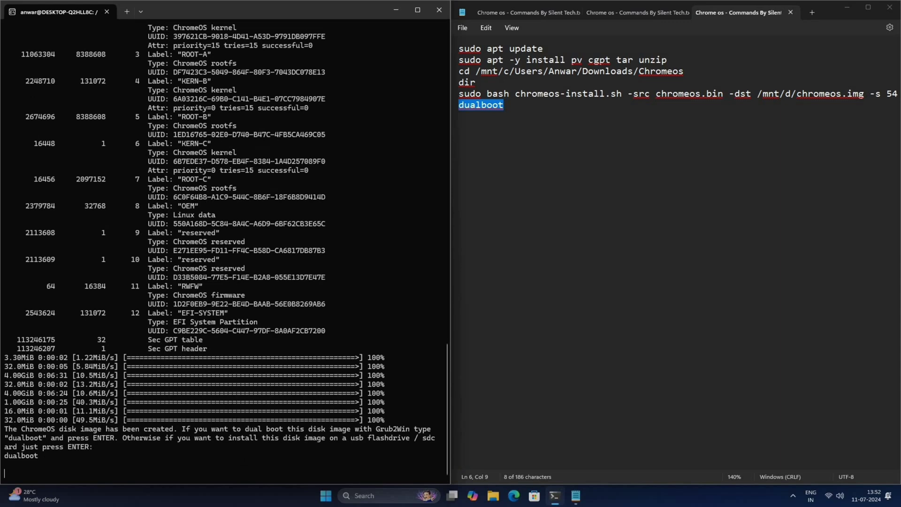
Close the terminal and Notepad, then launch Windows Security from Start search.
{"action": "left_click", "coordinate": [439, 10]}
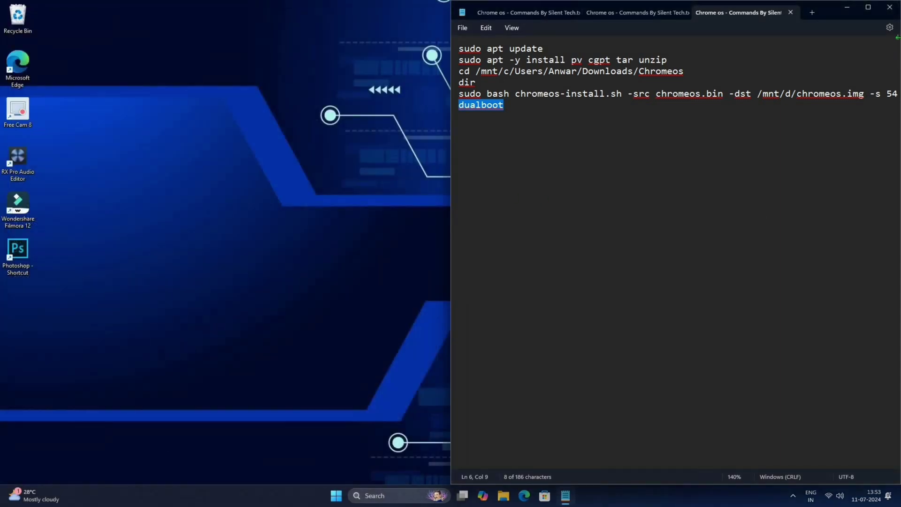
{"action": "left_click", "coordinate": [890, 7]}
{"action": "key", "text": "super"}
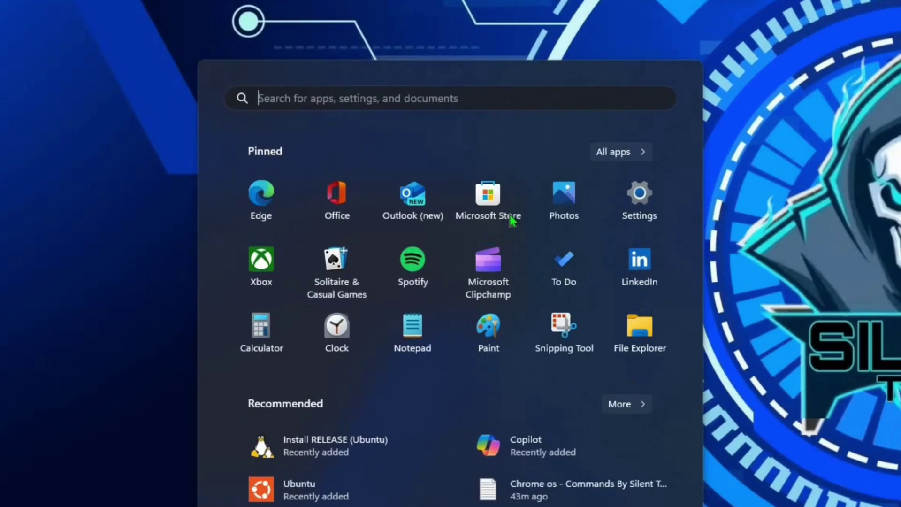
{"action": "type", "text": "windows security"}
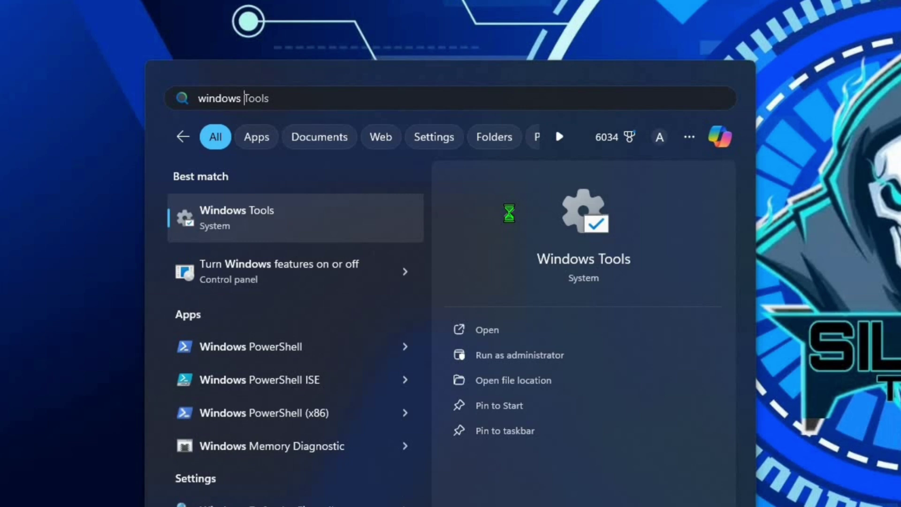
{"action": "left_click", "coordinate": [520, 336]}
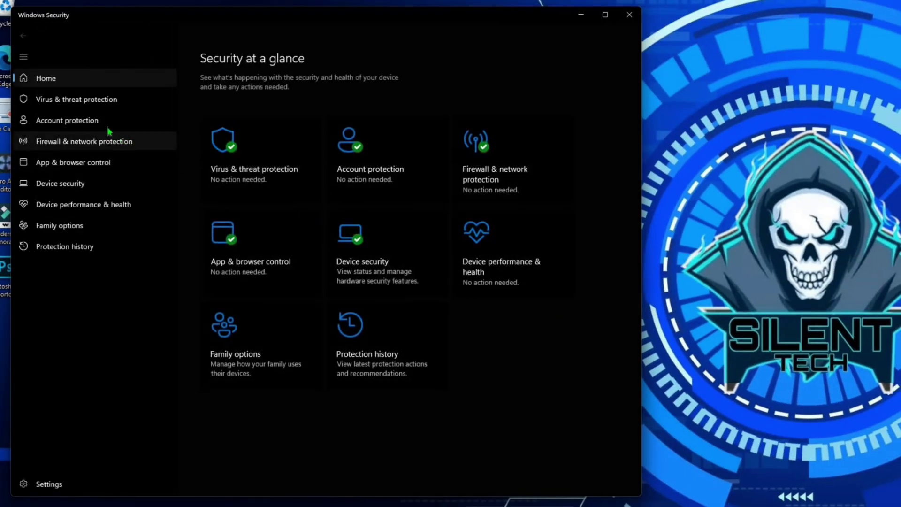
In Virus & threat protection settings, switch Real-time and Cloud-delivered protection Off.
{"action": "left_click", "coordinate": [88, 105]}
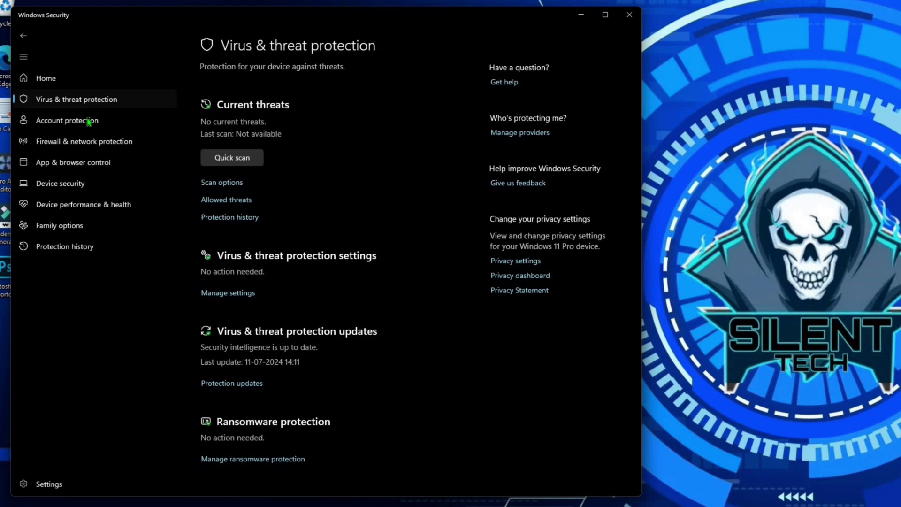
{"action": "left_click", "coordinate": [221, 293]}
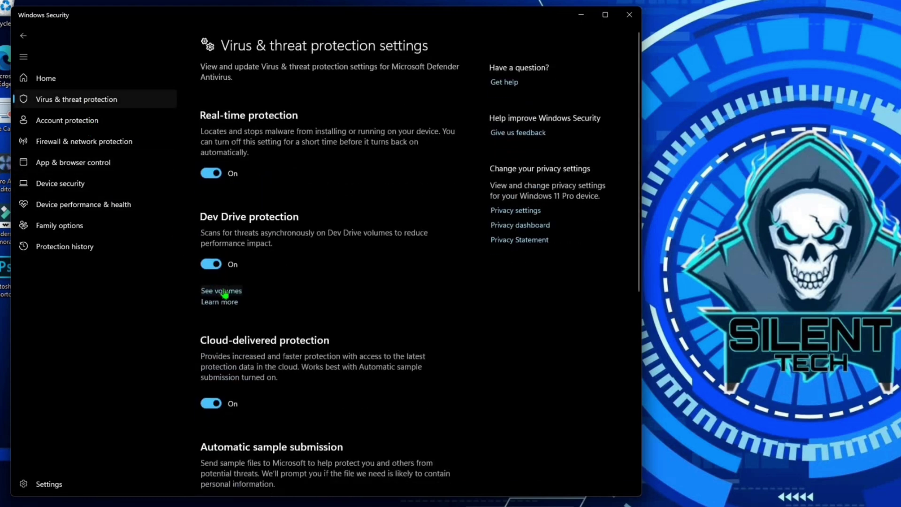
{"action": "left_click", "coordinate": [214, 177]}
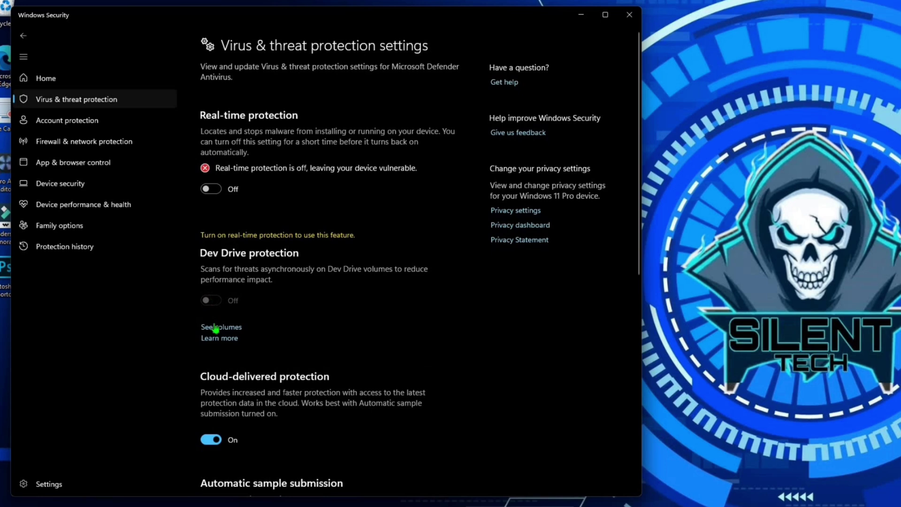
{"action": "left_click", "coordinate": [212, 440]}
{"action": "scroll", "coordinate": [214, 370], "scroll_direction": "down", "scroll_amount": 5}
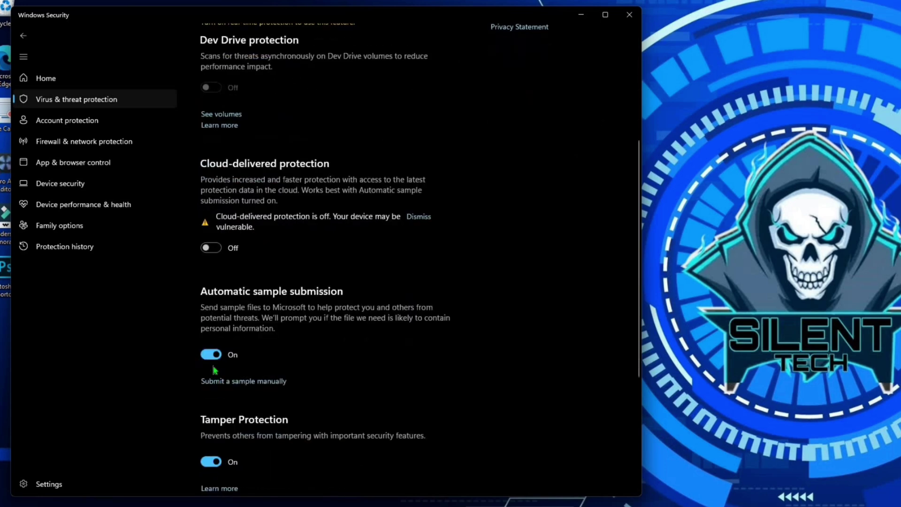
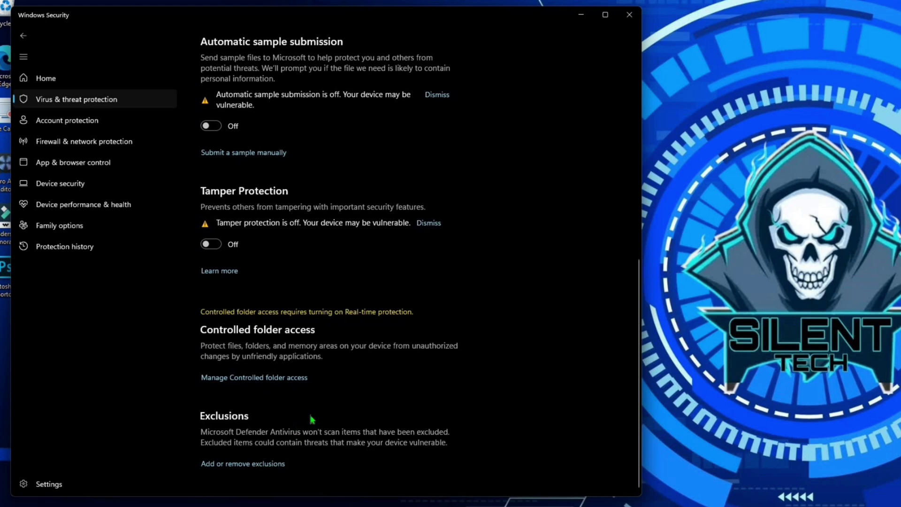
Close the Windows Security window to return to the desktop.
{"action": "left_click", "coordinate": [629, 14]}
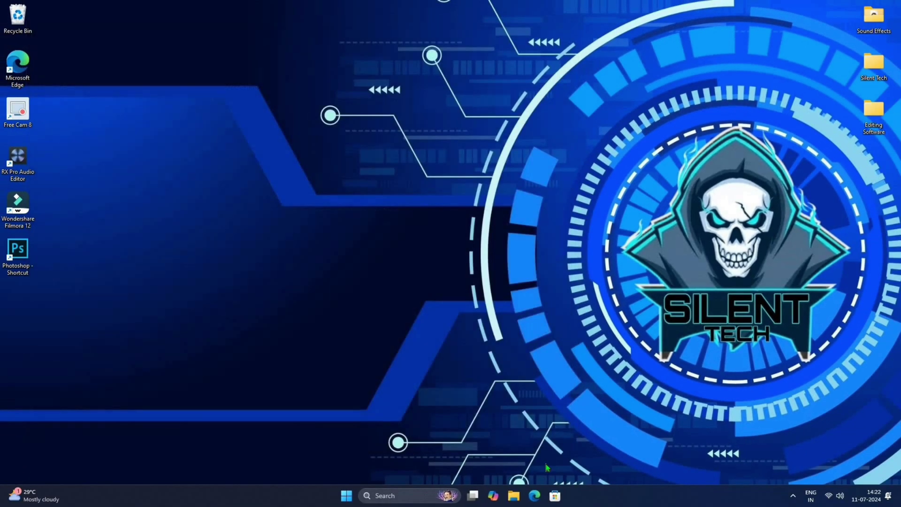
Search 'win2grub' in Edge and download grub2win.zip from the Grub2Win SourceForge page.
{"action": "left_click", "coordinate": [534, 496]}
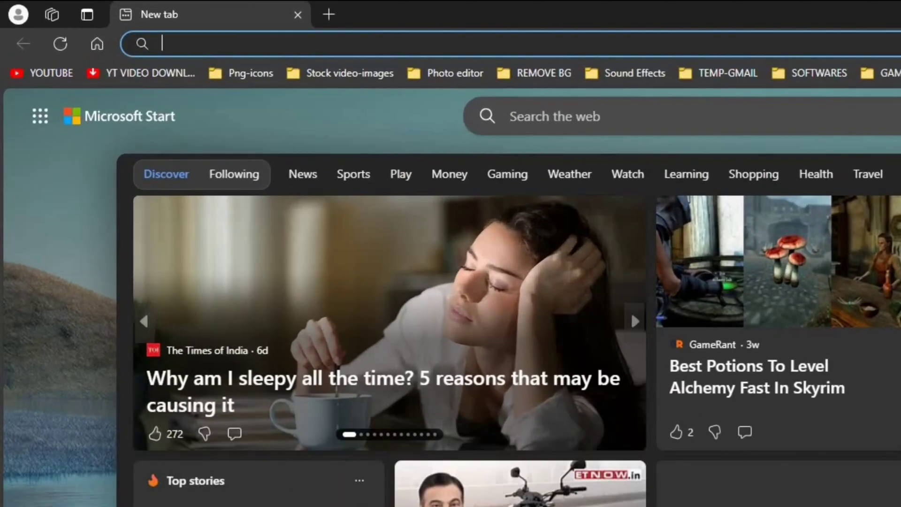
{"action": "type", "text": "win2grub"}
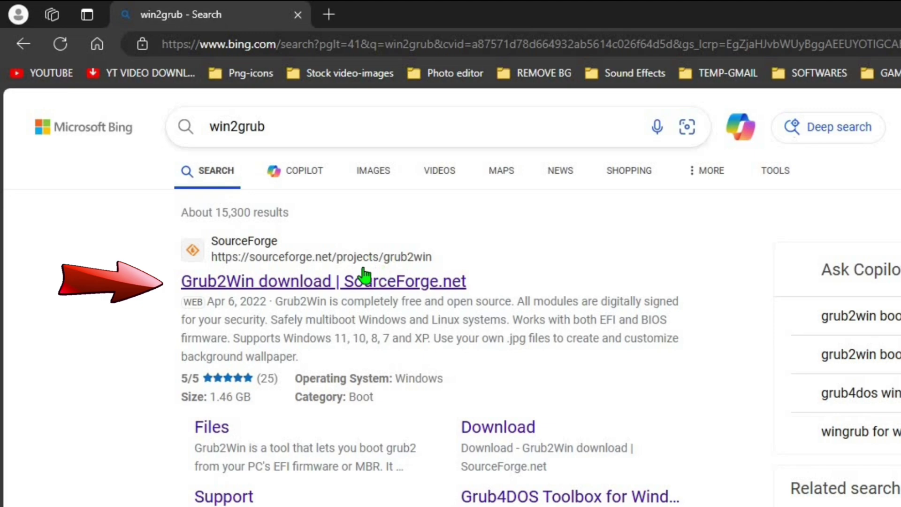
{"action": "left_click", "coordinate": [348, 281]}
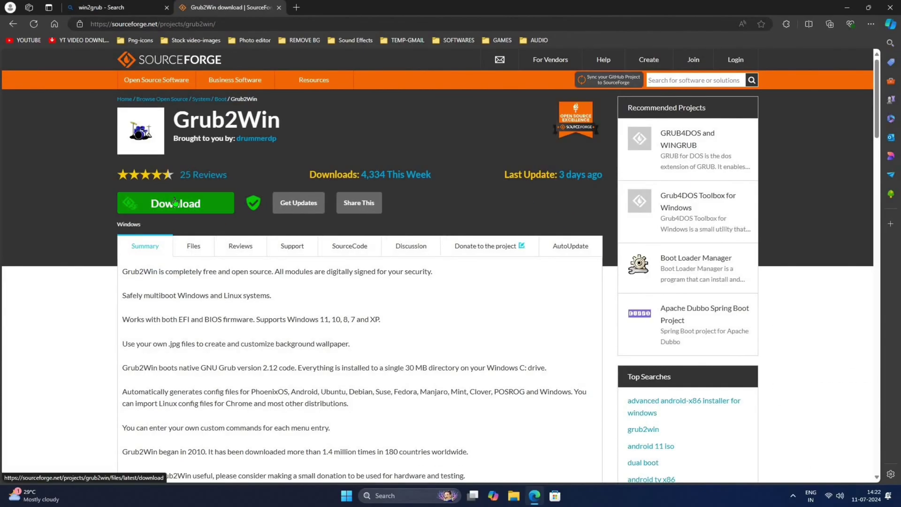
{"action": "left_click", "coordinate": [174, 202]}
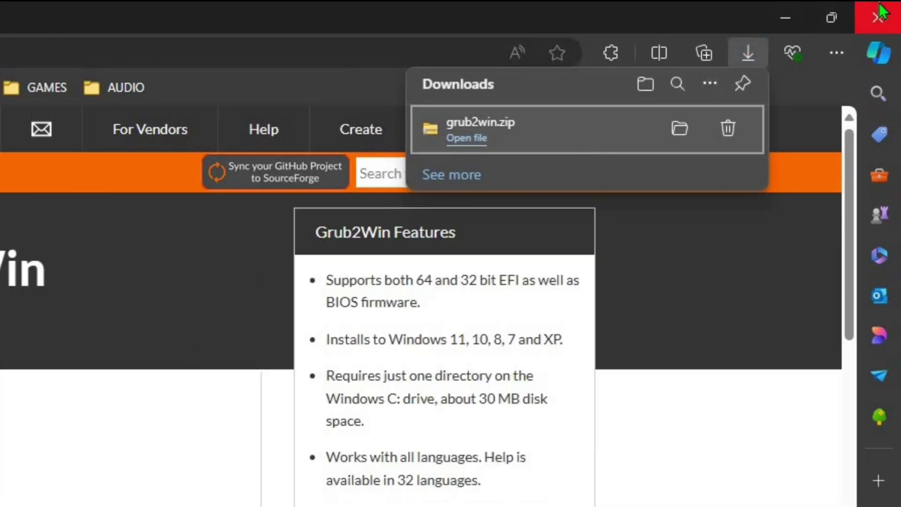
Close Edge and extract grub2win.zip into the Downloads folder with WinRAR.
{"action": "left_click", "coordinate": [878, 18]}
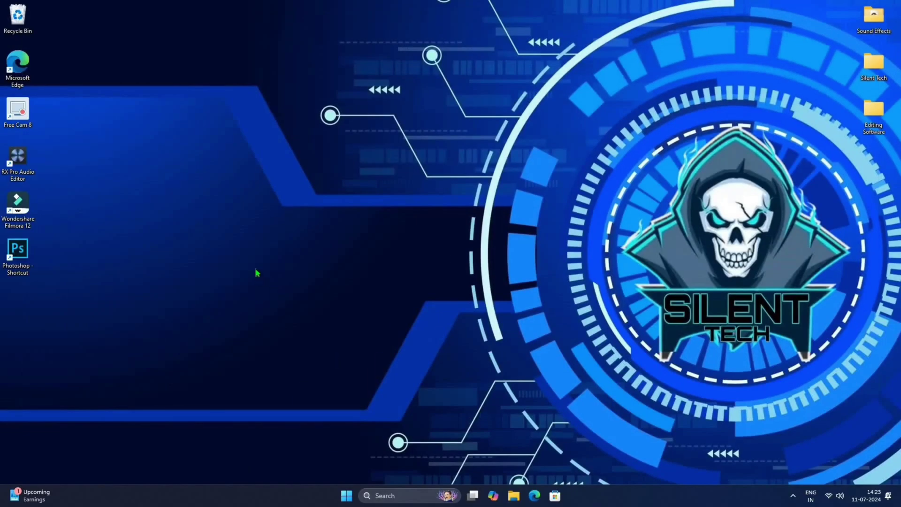
{"action": "key", "text": "super+e"}
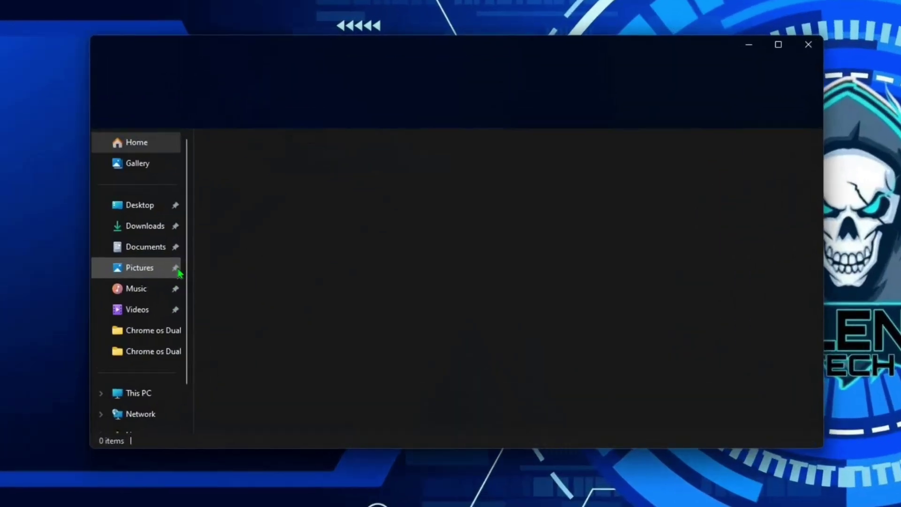
{"action": "left_click", "coordinate": [244, 228]}
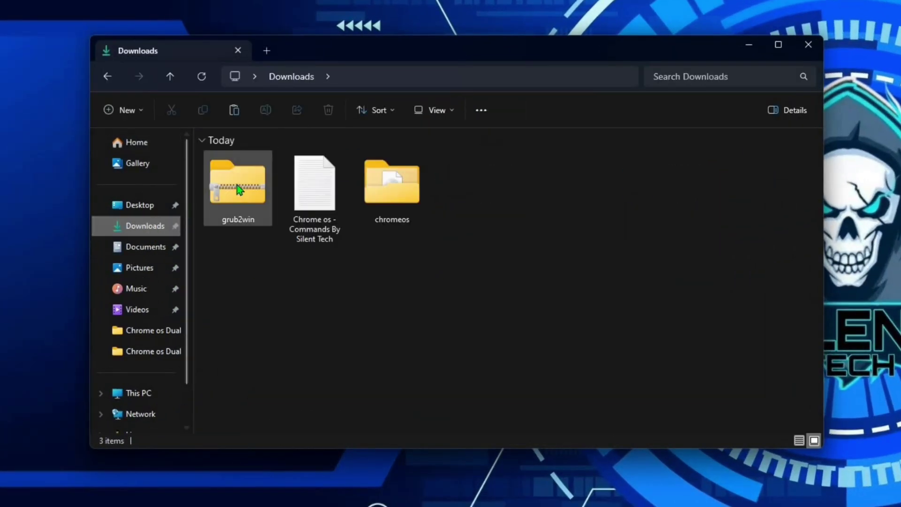
{"action": "right_click", "coordinate": [239, 189]}
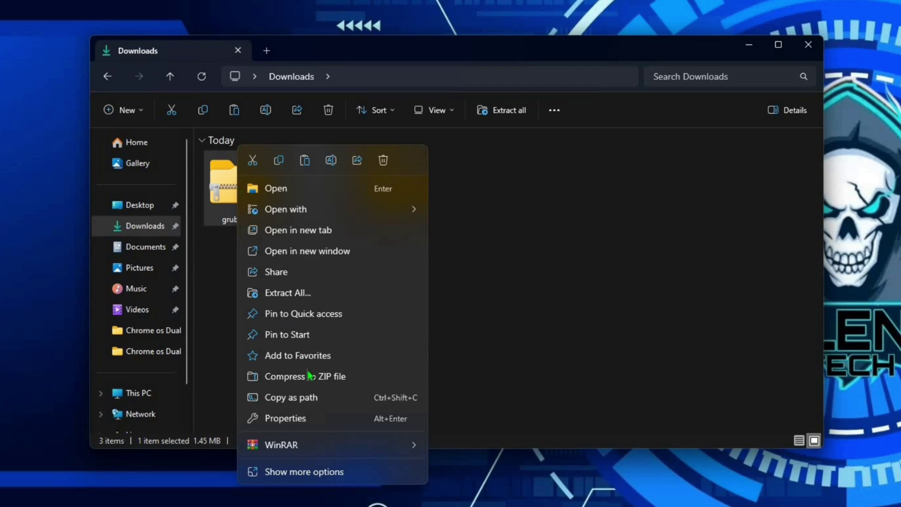
{"action": "mouse_move", "coordinate": [404, 445]}
{"action": "left_click", "coordinate": [474, 504]}
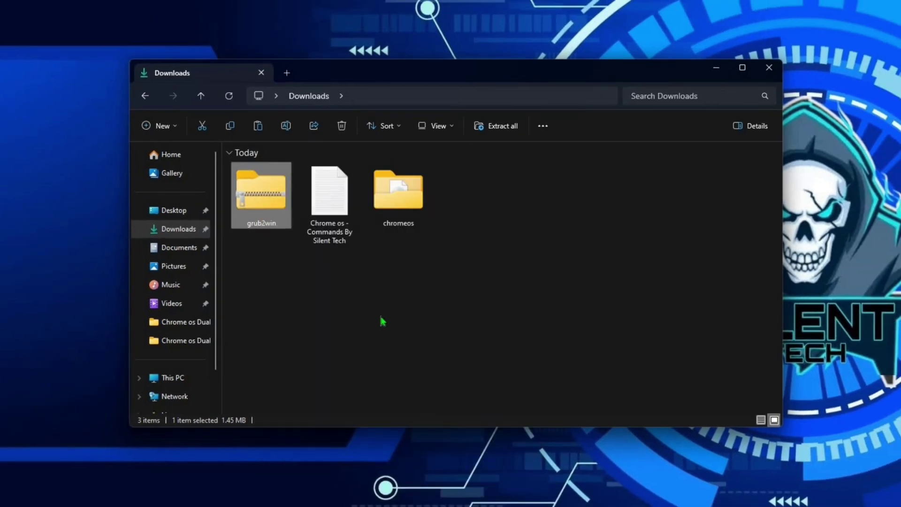
Run the extracted G2WInstall installer as administrator.
{"action": "left_click", "coordinate": [261, 298]}
{"action": "right_click", "coordinate": [261, 298]}
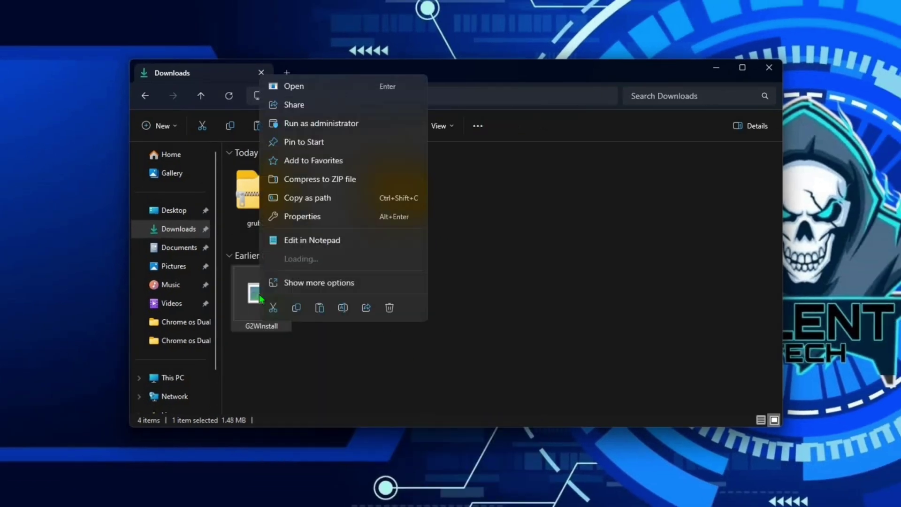
{"action": "left_click", "coordinate": [307, 125]}
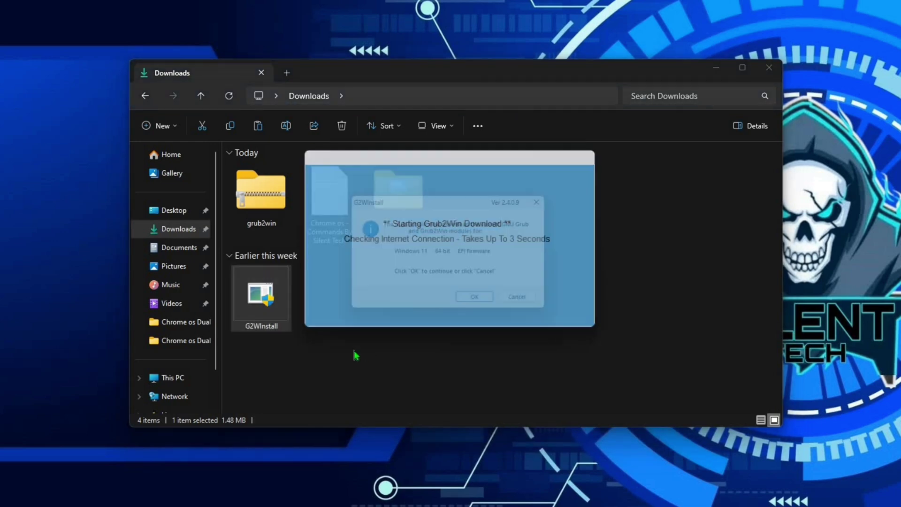
Confirm the download, run setup targeting drive C:, and open Grub2Win's main window.
{"action": "left_click", "coordinate": [480, 306]}
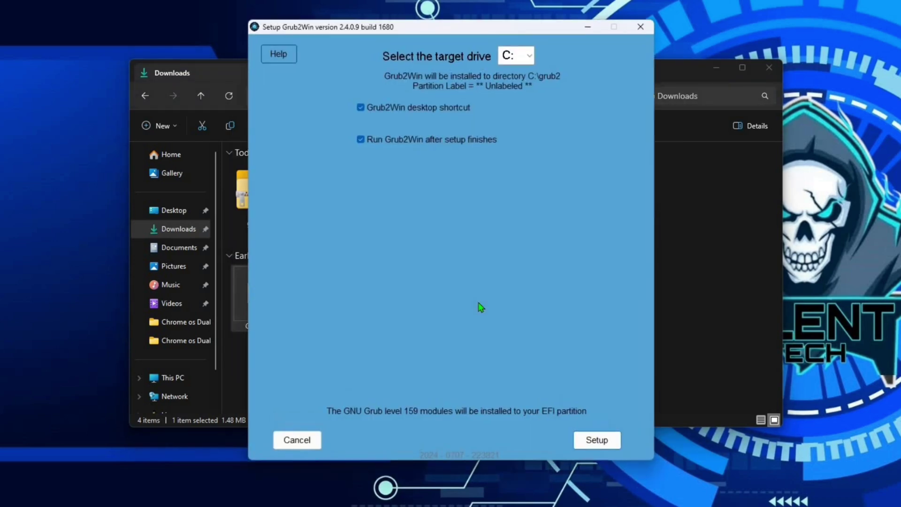
{"action": "left_click", "coordinate": [606, 444]}
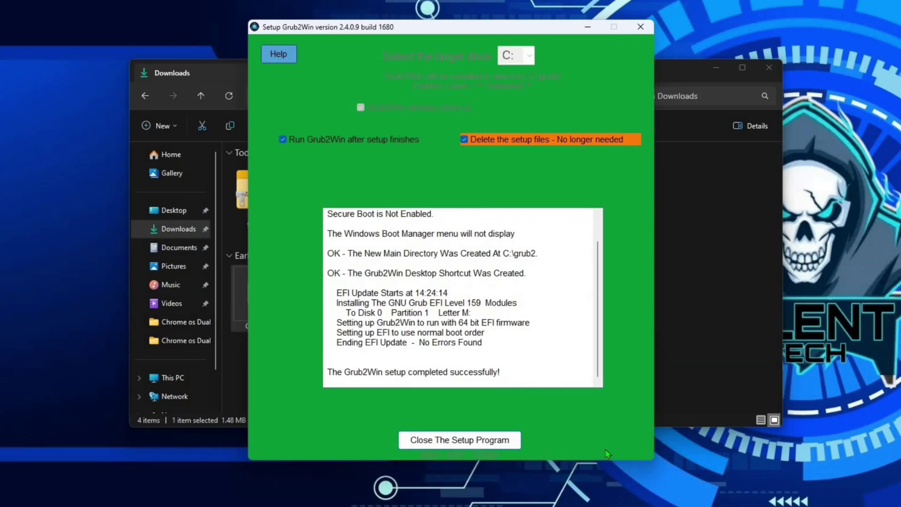
{"action": "left_click", "coordinate": [460, 440]}
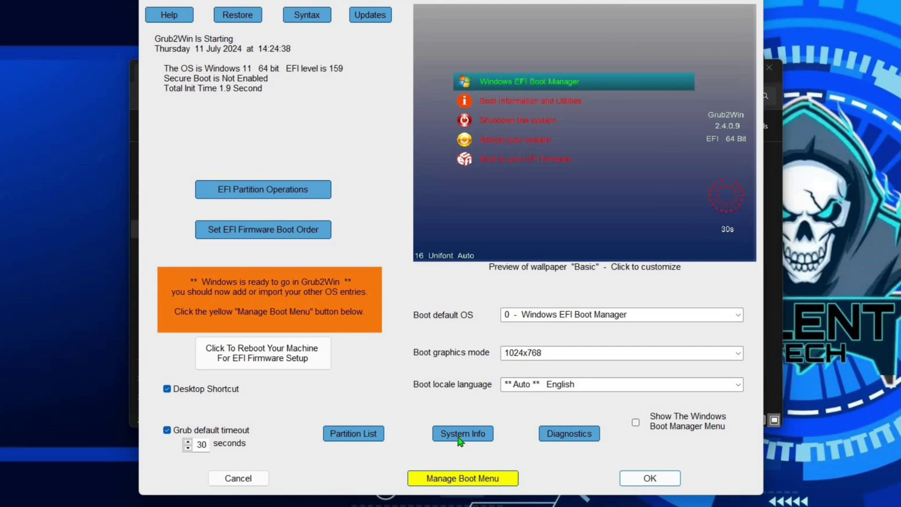
Add a new boot menu entry in slot 5 with type 'create user section'.
{"action": "left_click", "coordinate": [474, 479]}
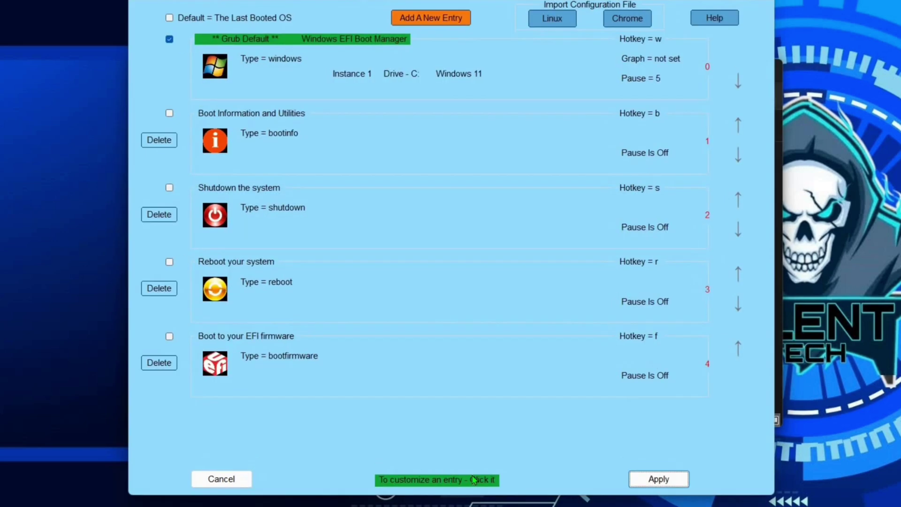
{"action": "left_click", "coordinate": [428, 18]}
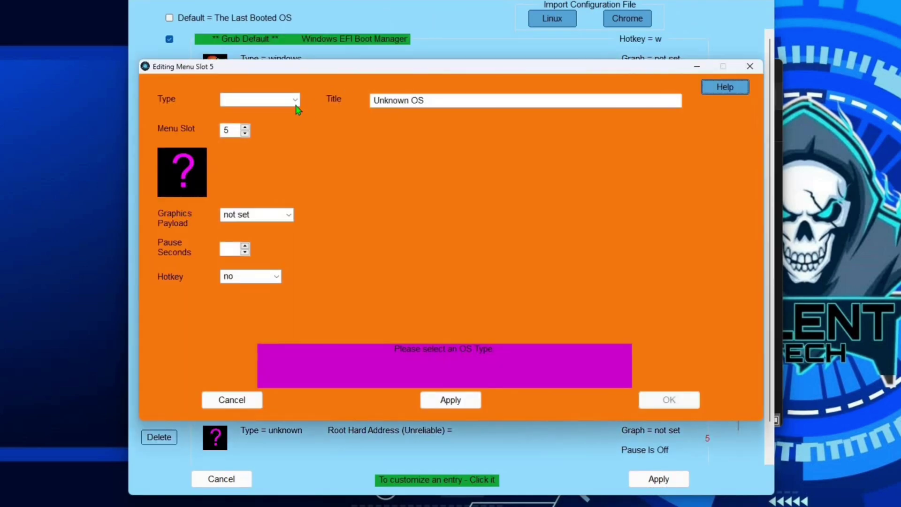
{"action": "left_click", "coordinate": [295, 100]}
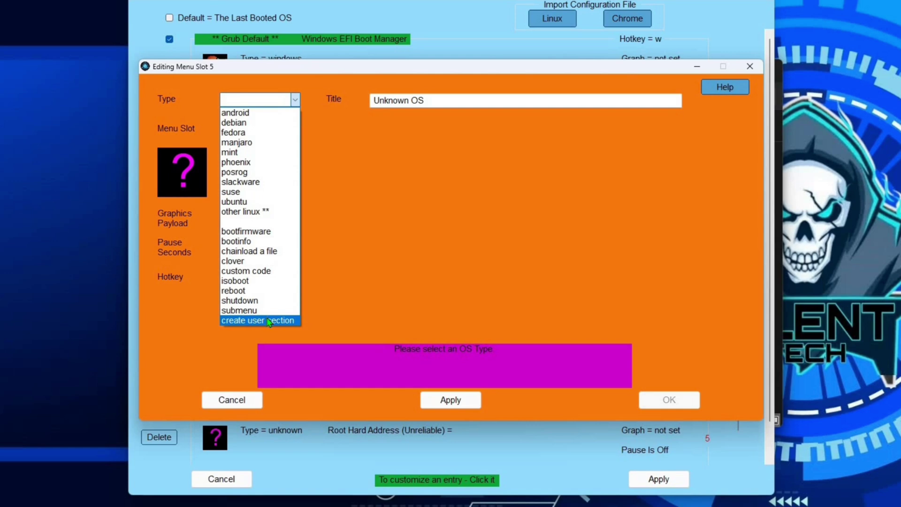
{"action": "left_click", "coordinate": [269, 321]}
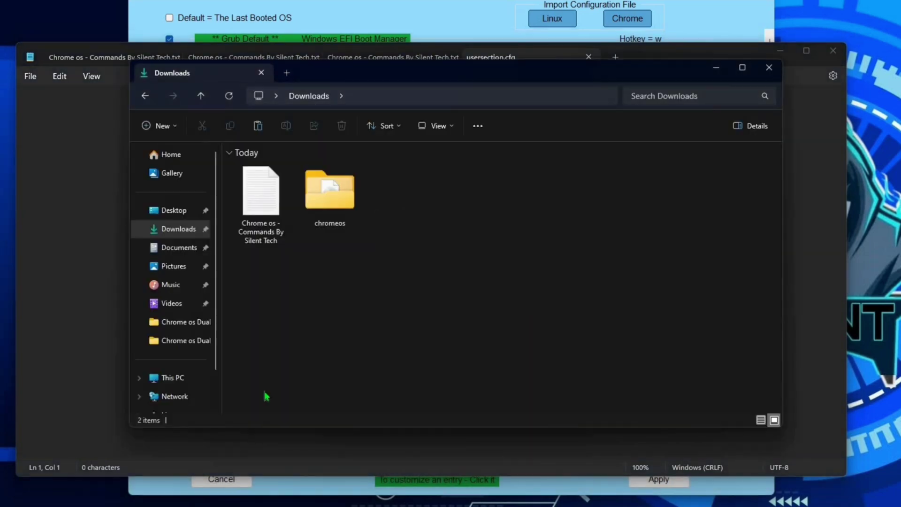
Open chromeos.img.grub from the Chrome OS (D:) drive as text in Notepad.
{"action": "left_click", "coordinate": [173, 377]}
{"action": "double_click", "coordinate": [421, 181]}
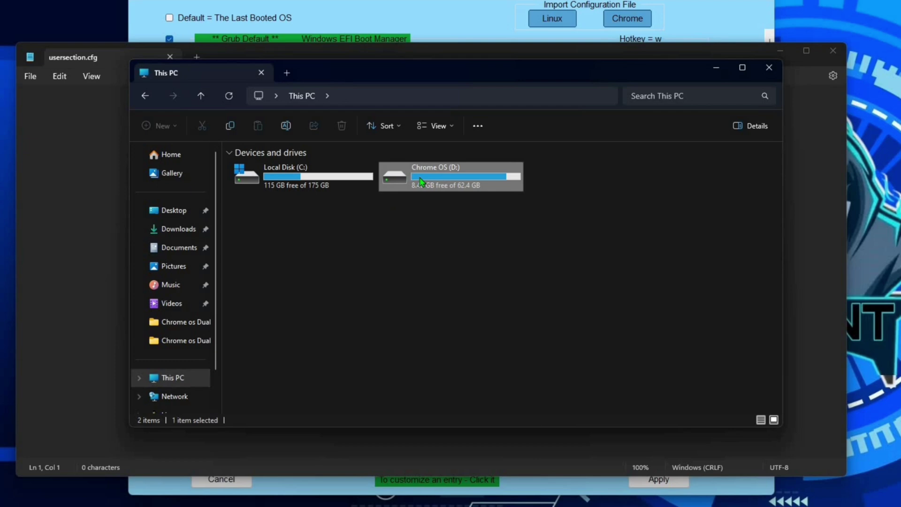
{"action": "double_click", "coordinate": [294, 189]}
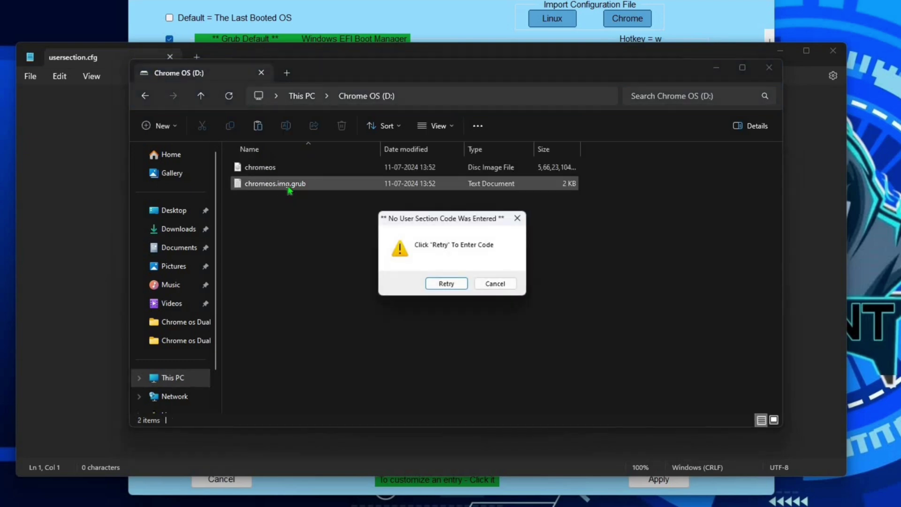
{"action": "double_click", "coordinate": [291, 189]}
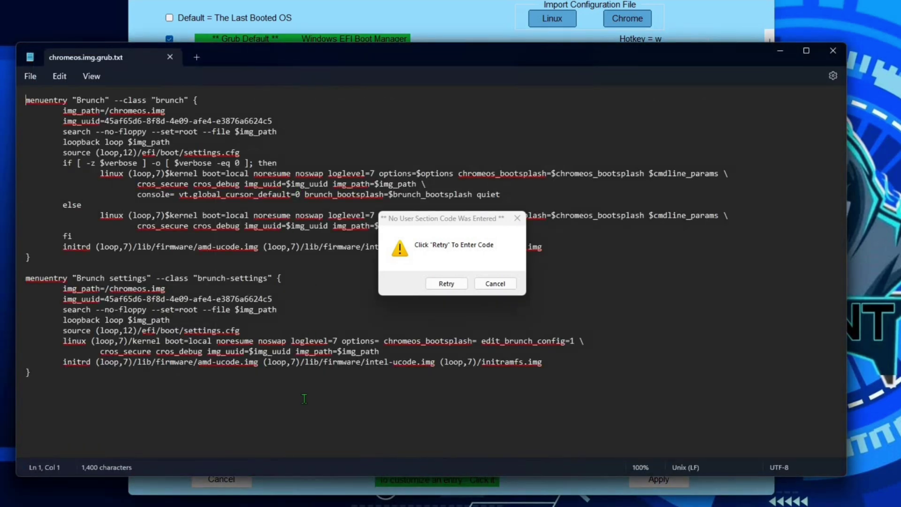
Copy all the Brunch menu entries from chromeos.img.grub and close that file.
{"action": "key", "text": "ctrl+a"}
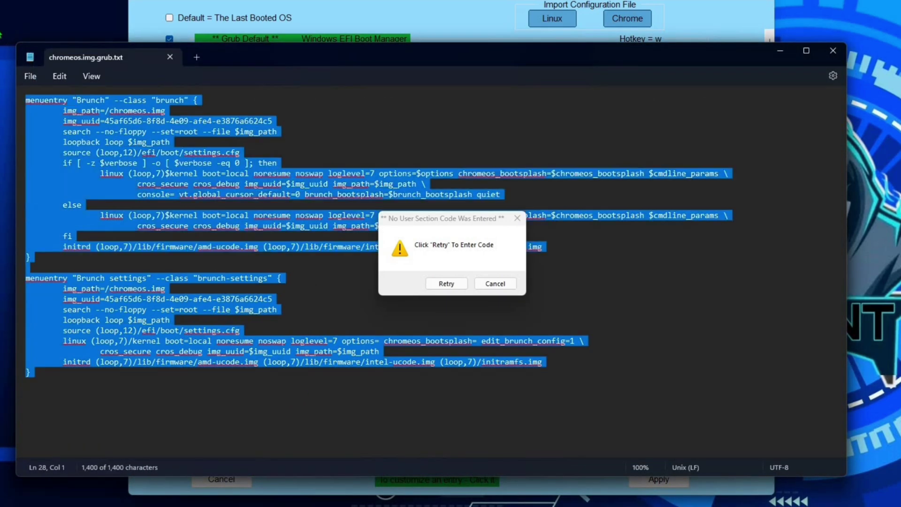
{"action": "right_click", "coordinate": [115, 123]}
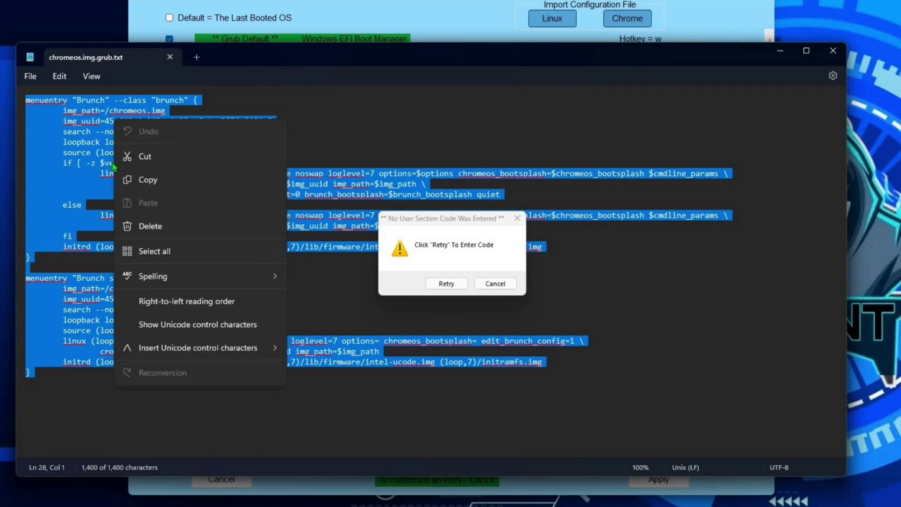
{"action": "left_click", "coordinate": [155, 179]}
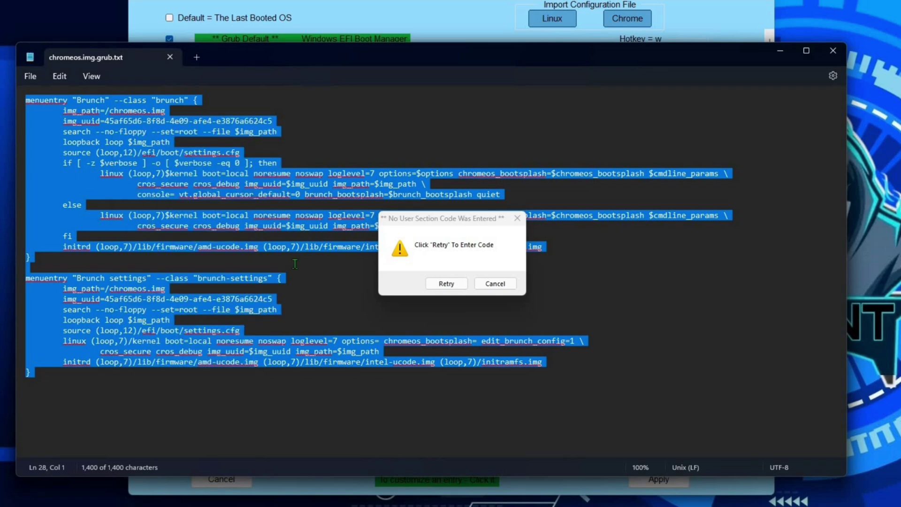
{"action": "left_click", "coordinate": [833, 52]}
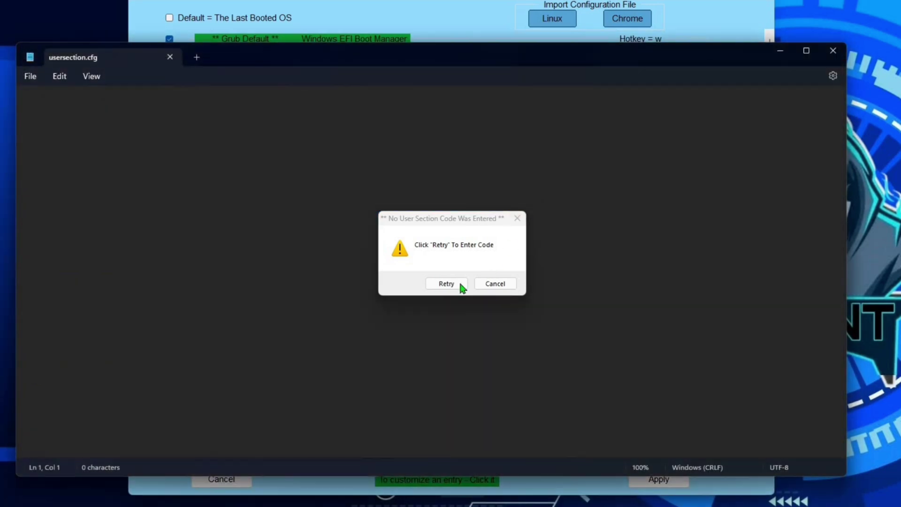
Paste the Brunch entries into usersection.cfg, save it, and close Notepad.
{"action": "left_click", "coordinate": [447, 283]}
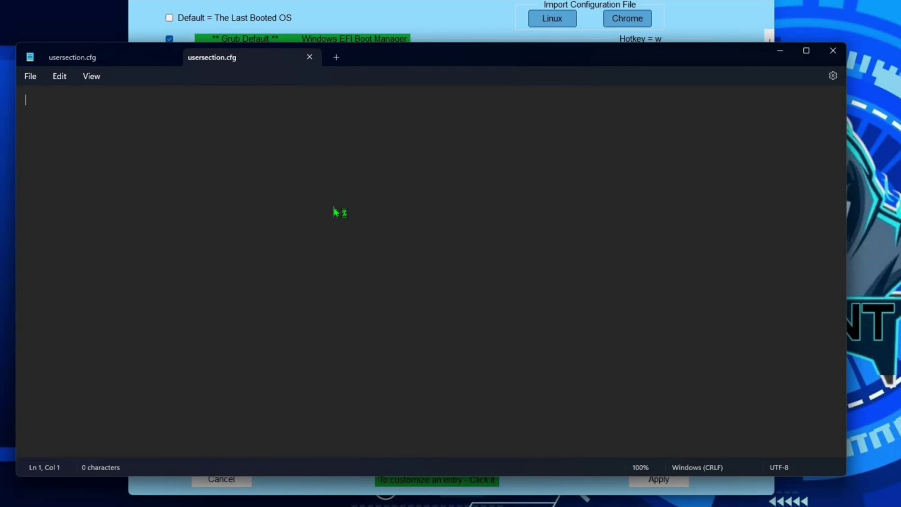
{"action": "key", "text": "ctrl+v"}
{"action": "left_click", "coordinate": [30, 76]}
{"action": "left_click", "coordinate": [51, 157]}
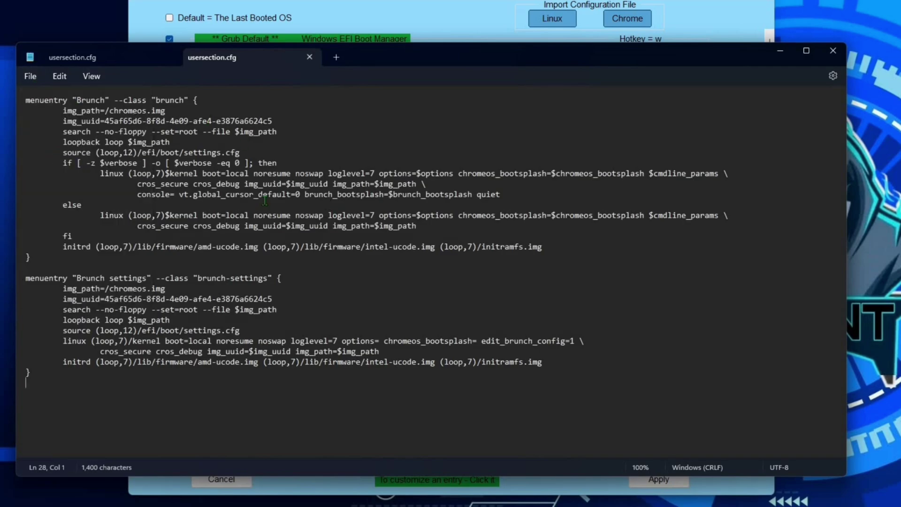
{"action": "left_click", "coordinate": [835, 53]}
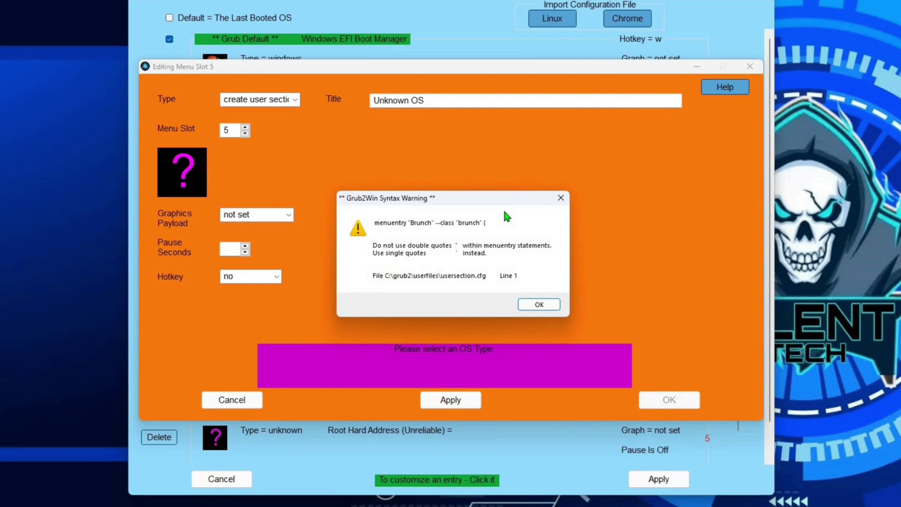
Dismiss the syntax warnings, set Brunch as the default entry, and apply and save the menu.
{"action": "left_click", "coordinate": [527, 306]}
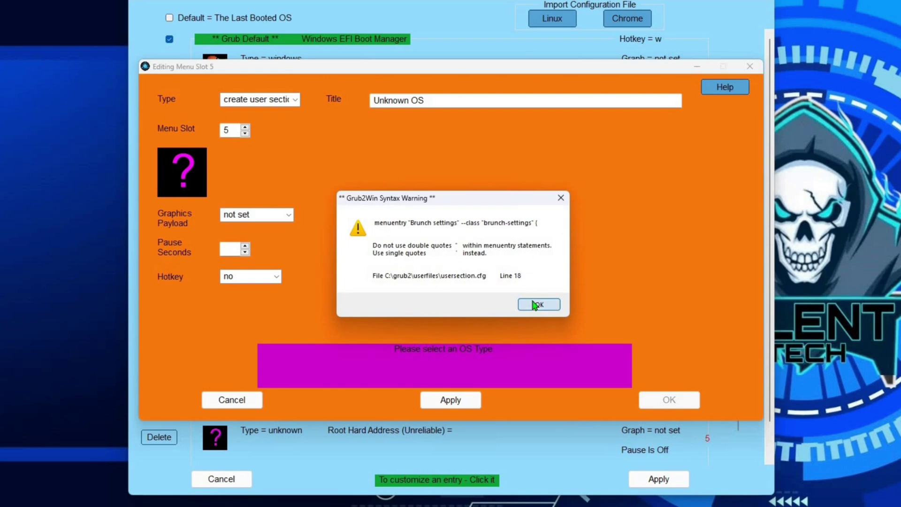
{"action": "left_click", "coordinate": [529, 306]}
{"action": "left_click", "coordinate": [540, 448]}
{"action": "left_click", "coordinate": [169, 215]}
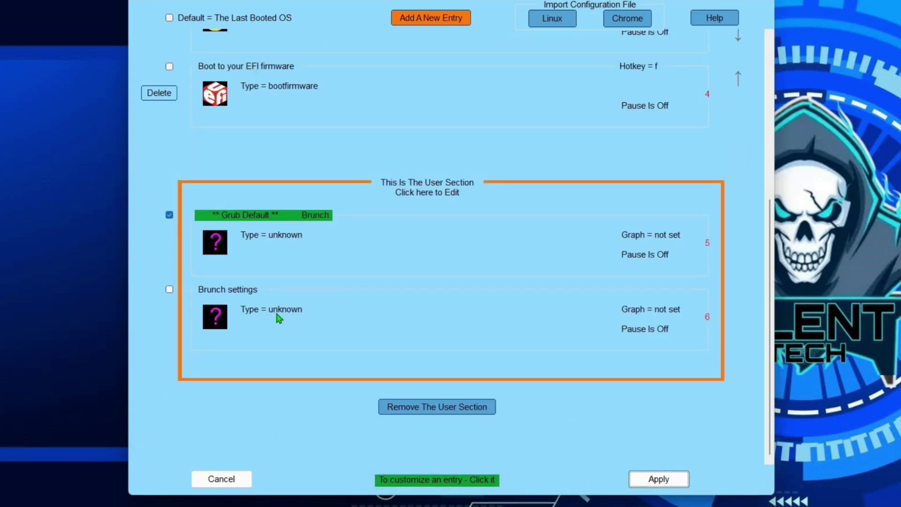
{"action": "left_click", "coordinate": [660, 480]}
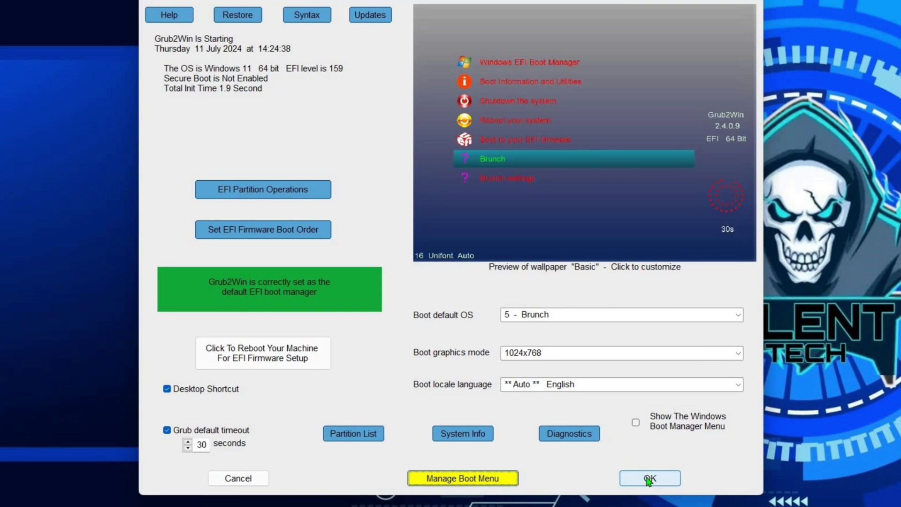
{"action": "left_click", "coordinate": [653, 480]}
Close the Grub2Win summary and restart Windows to boot Brunch from the Grub2Win menu.
{"action": "left_click", "coordinate": [471, 463]}
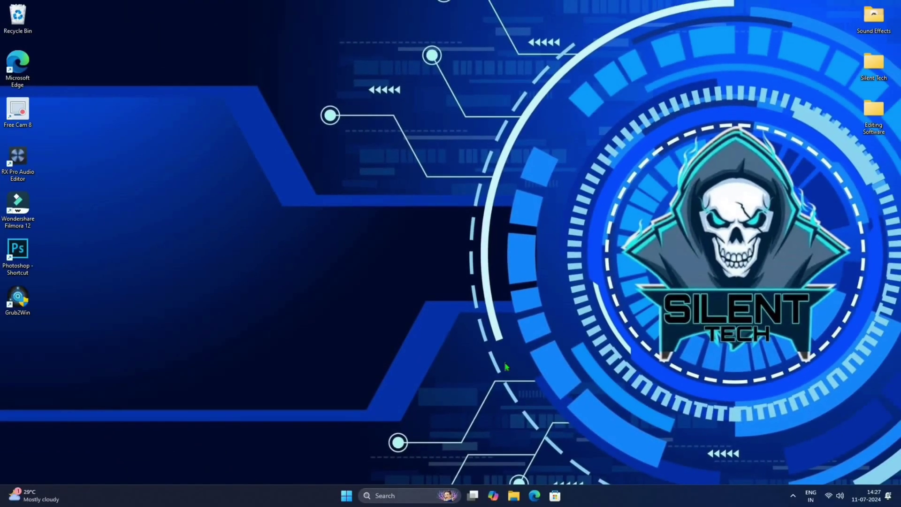
{"action": "key", "text": "super"}
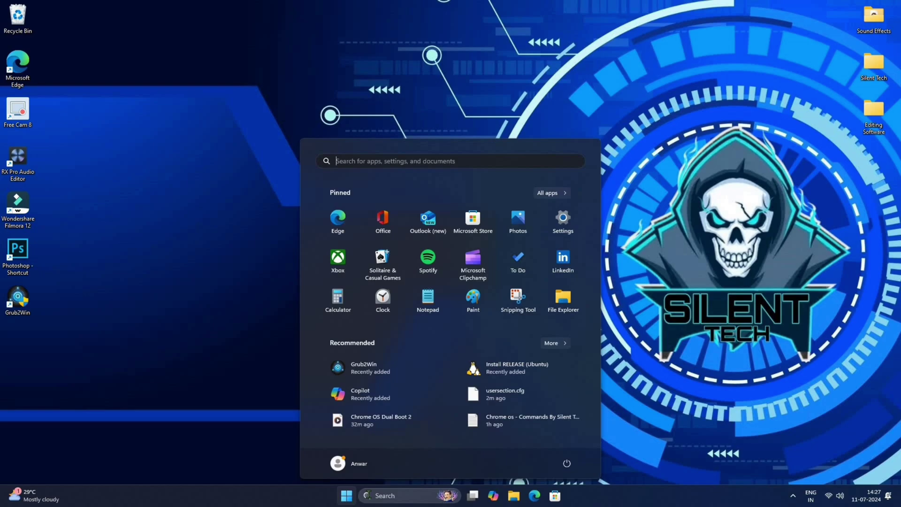
{"action": "left_click", "coordinate": [567, 464]}
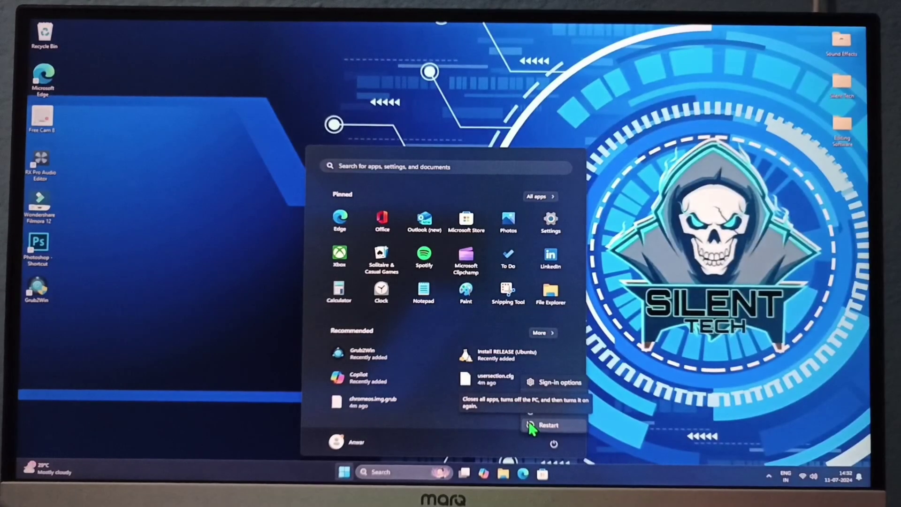
{"action": "left_click", "coordinate": [530, 425]}
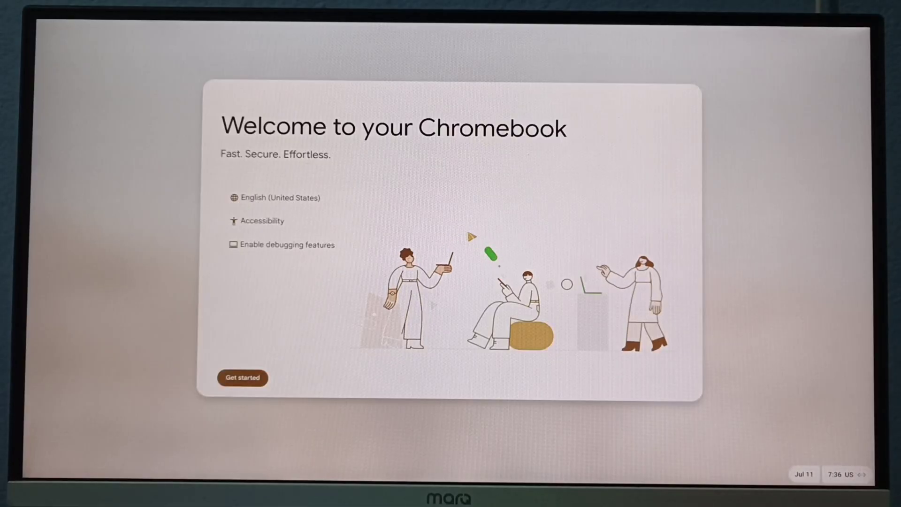
Start Chromebook setup for personal use and accept the terms and sync settings.
{"action": "left_click", "coordinate": [247, 383]}
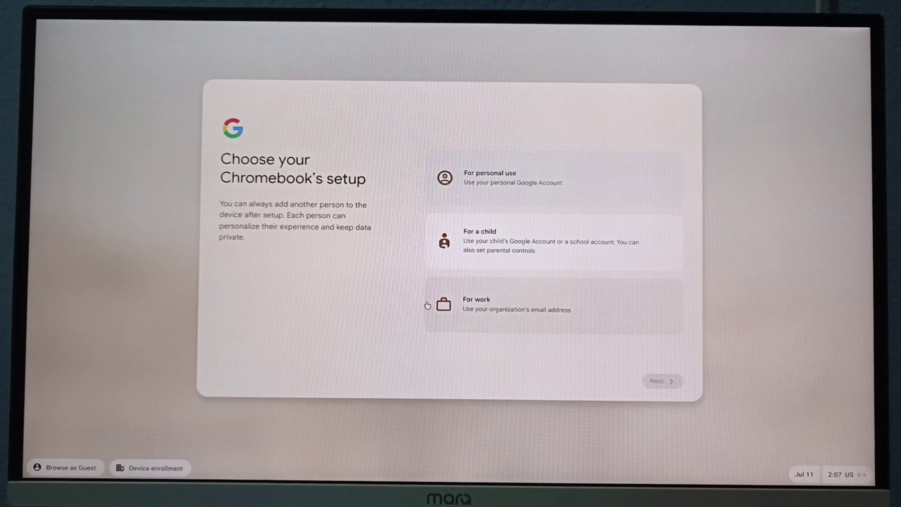
{"action": "left_click", "coordinate": [513, 196]}
{"action": "left_click", "coordinate": [660, 382]}
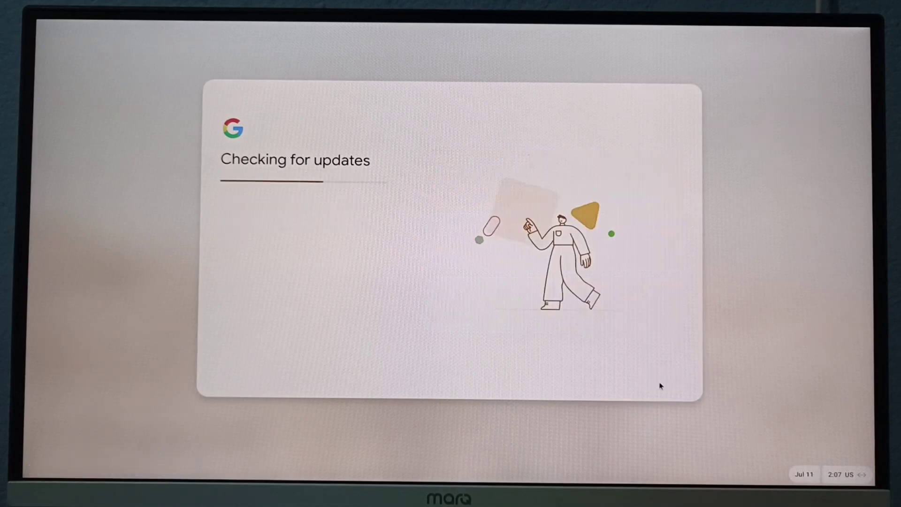
{"action": "left_click", "coordinate": [657, 389]}
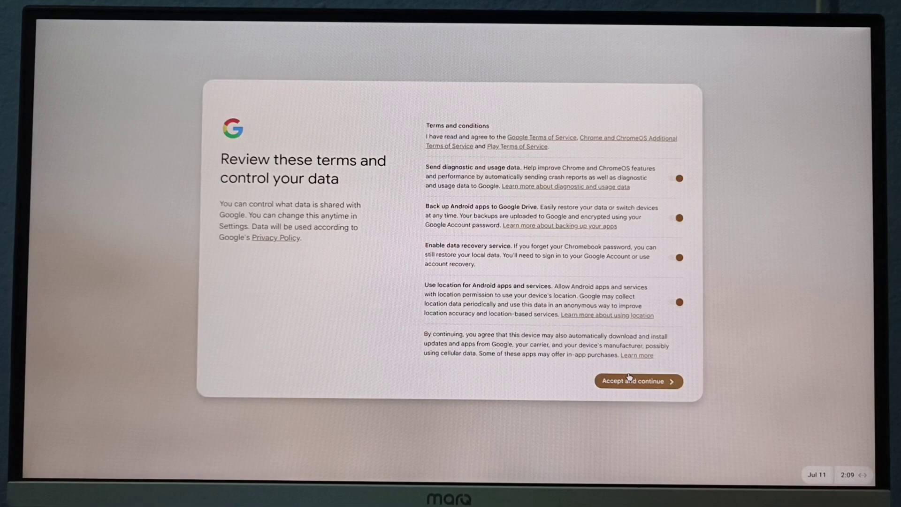
{"action": "left_click", "coordinate": [629, 378]}
{"action": "left_click", "coordinate": [641, 378]}
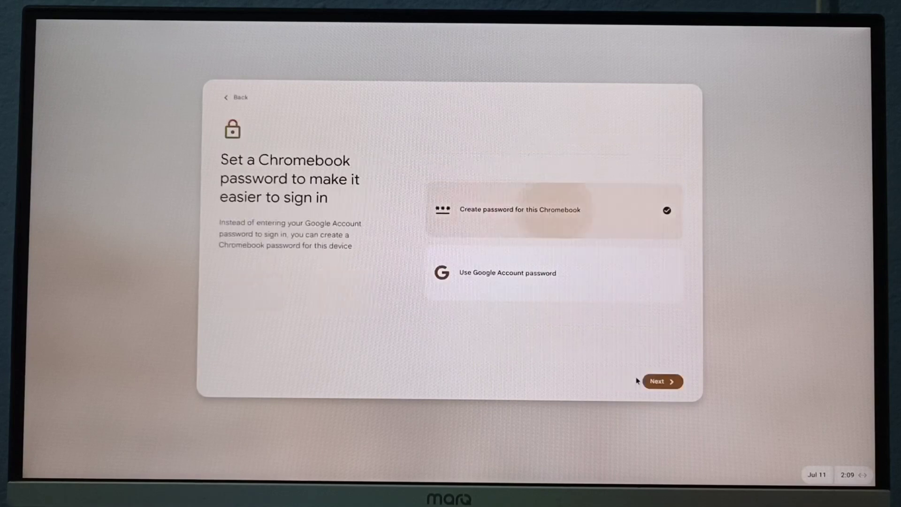
Create a Chromebook password, keep the display size, and choose the Light theme.
{"action": "left_click", "coordinate": [662, 382]}
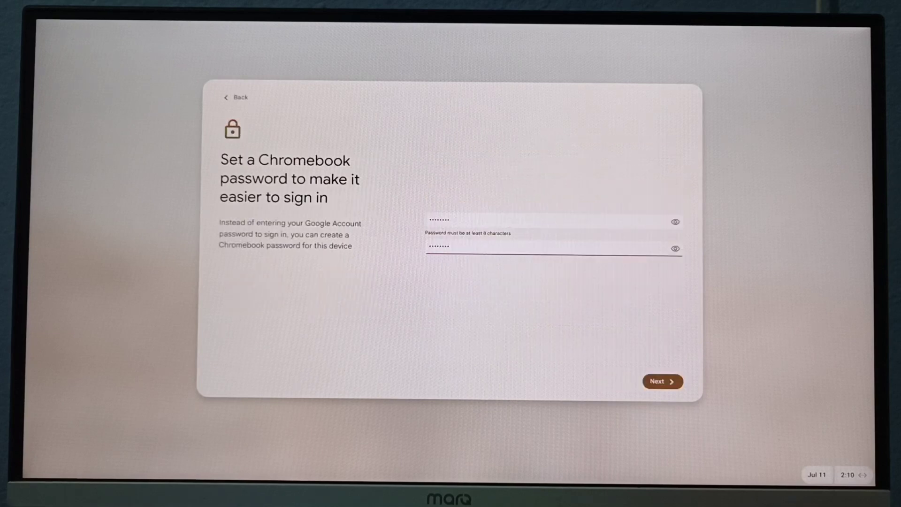
{"action": "key", "text": "Return"}
{"action": "left_click", "coordinate": [673, 383]}
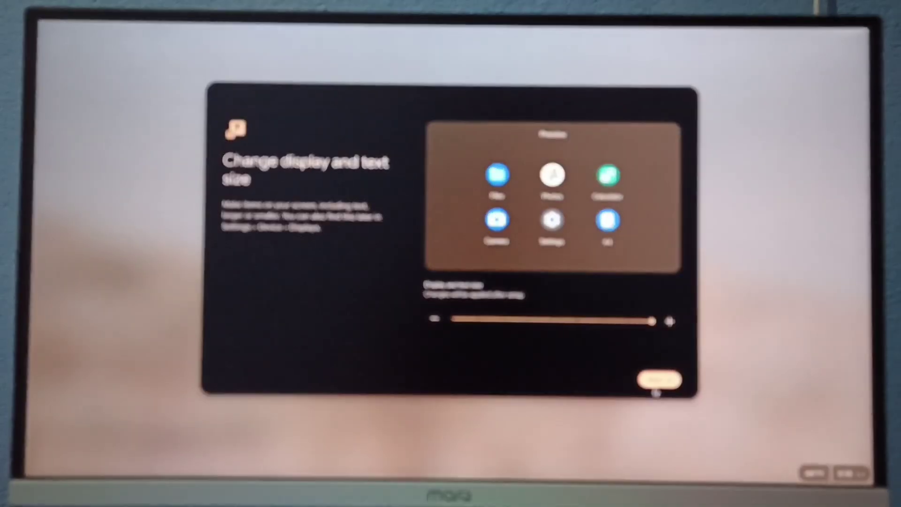
{"action": "mouse_move", "coordinate": [656, 324]}
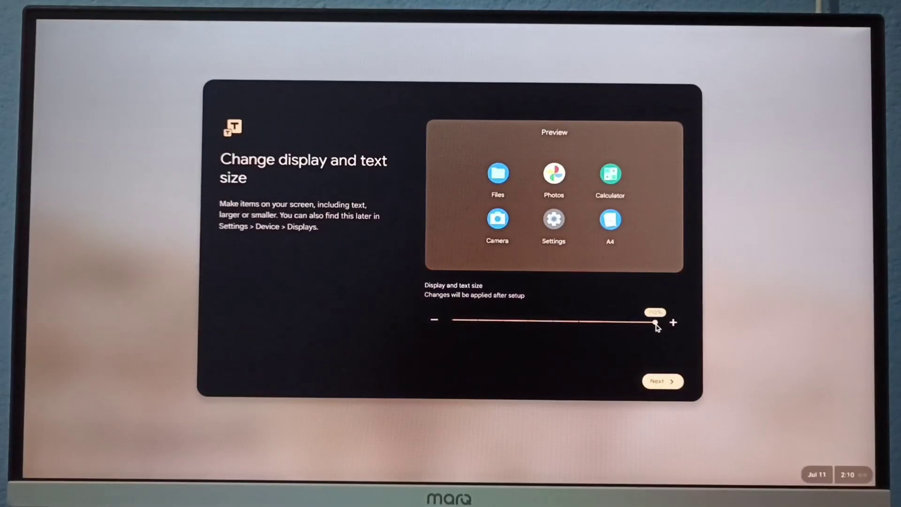
{"action": "left_click", "coordinate": [663, 381]}
{"action": "left_click", "coordinate": [563, 181]}
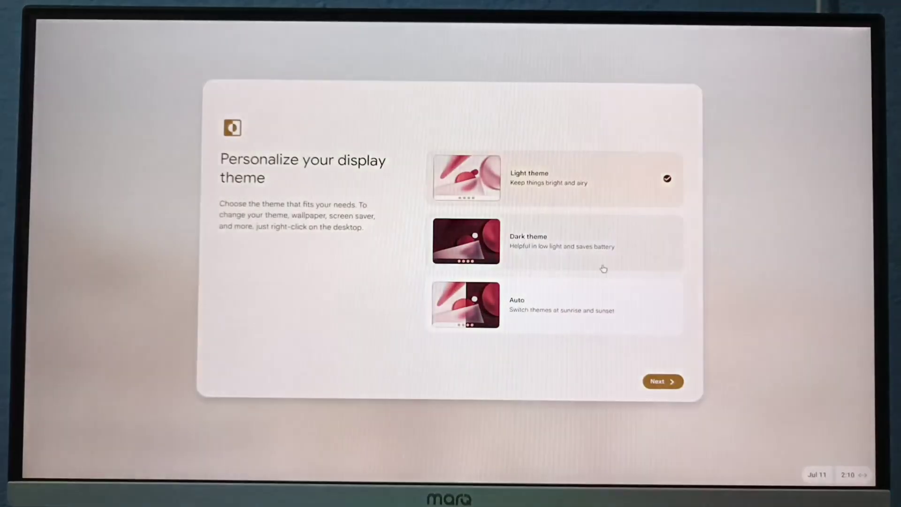
{"action": "left_click", "coordinate": [659, 382]}
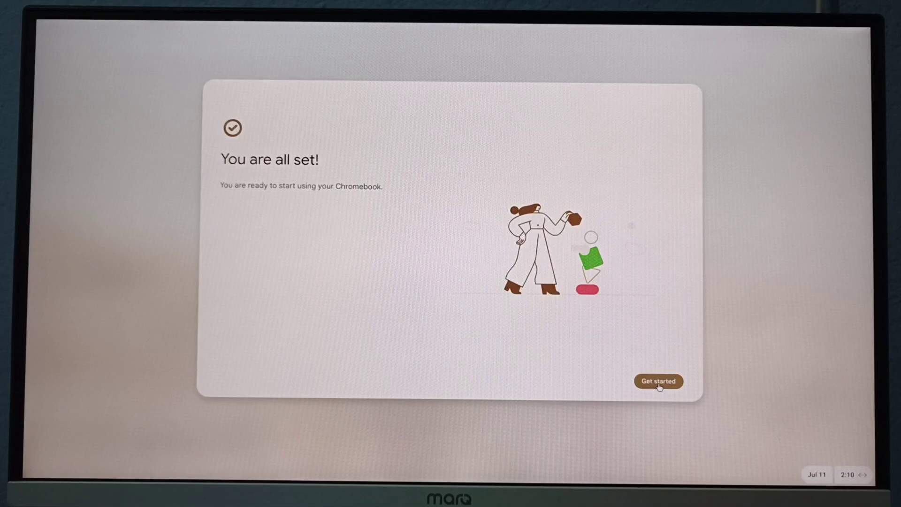
Finish setup and browse the Play Store's Apps and games, viewing both Games and Apps sections.
{"action": "left_click", "coordinate": [659, 380]}
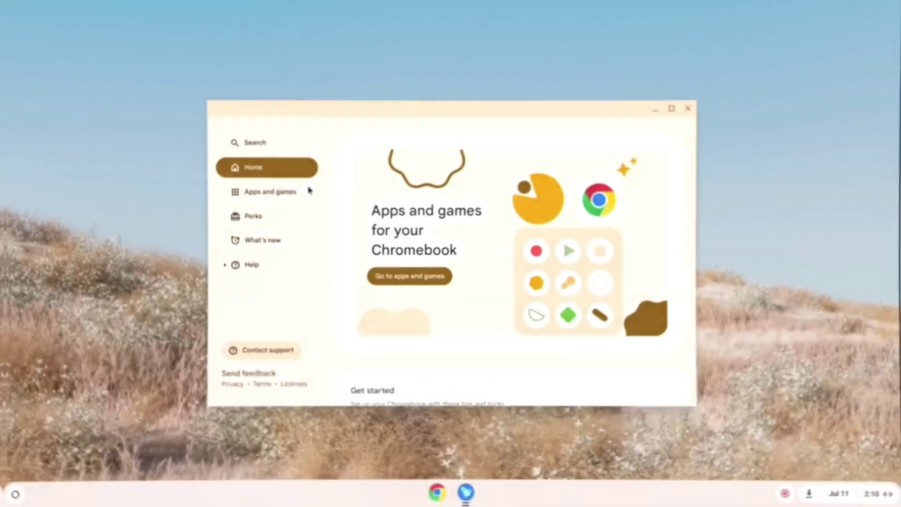
{"action": "left_click", "coordinate": [300, 191]}
{"action": "scroll", "coordinate": [467, 307], "scroll_direction": "down", "scroll_amount": 1}
{"action": "scroll", "coordinate": [470, 329], "scroll_direction": "down", "scroll_amount": 10}
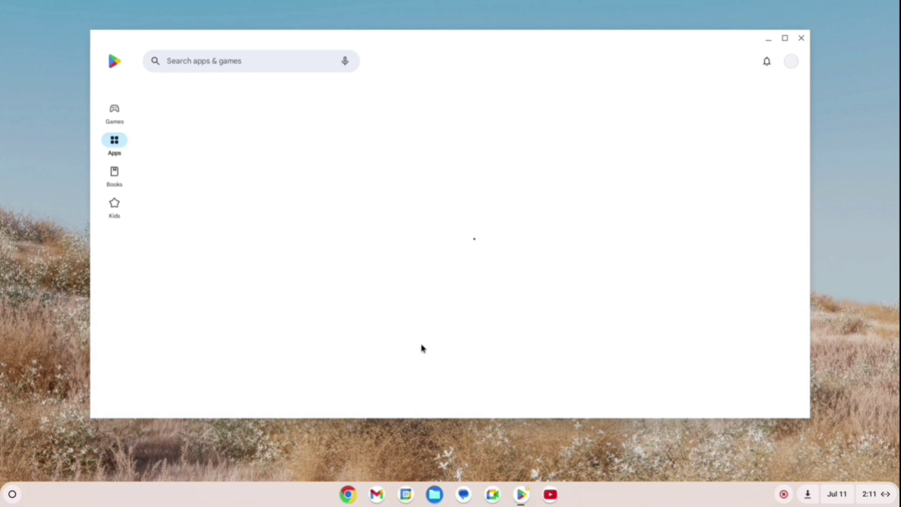
{"action": "left_click", "coordinate": [117, 121]}
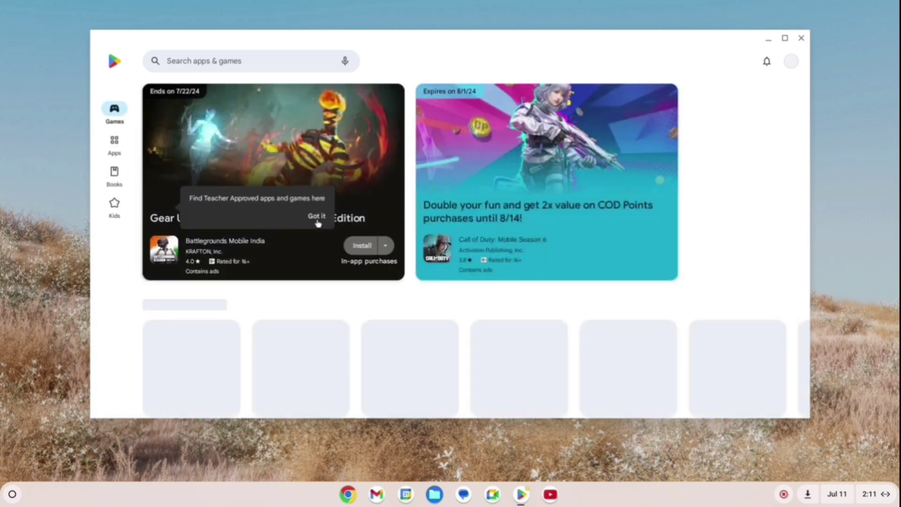
{"action": "left_click", "coordinate": [114, 141]}
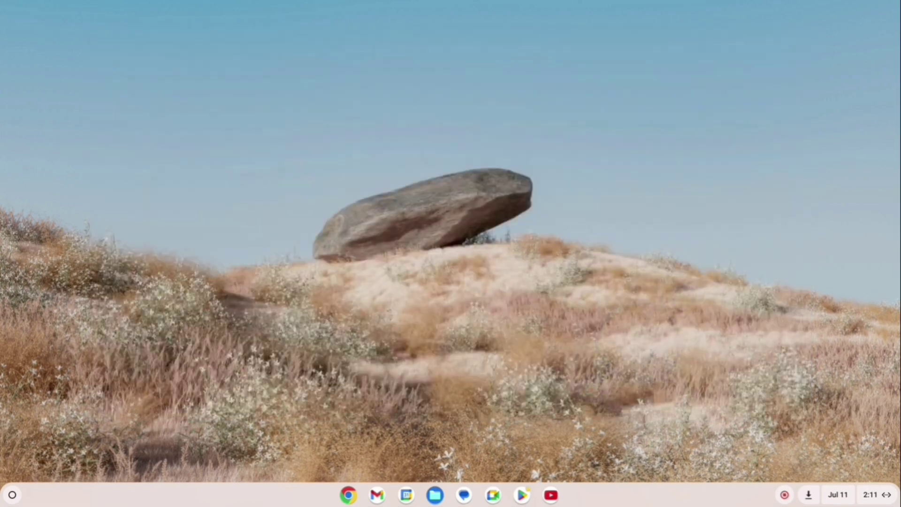
From the launcher, go to Settings > About ChromeOS and check for ChromeOS updates.
{"action": "left_click", "coordinate": [12, 494]}
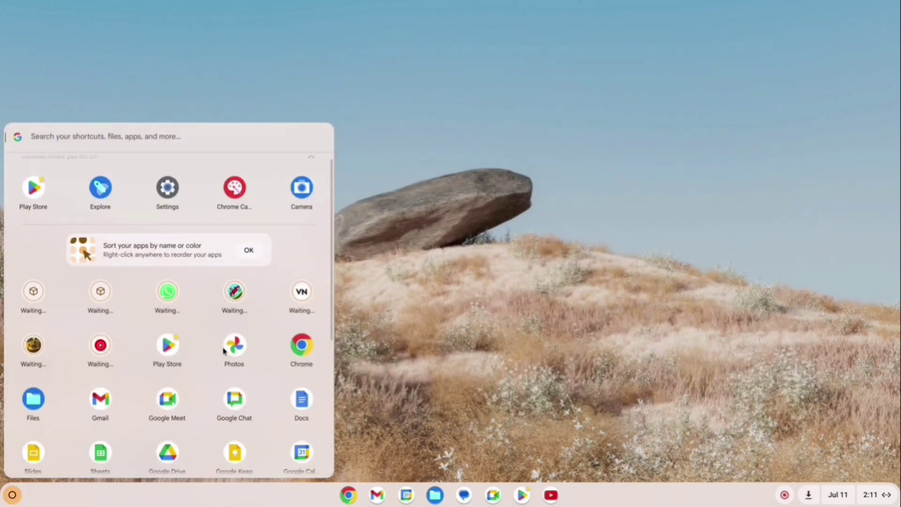
{"action": "scroll", "coordinate": [155, 329], "scroll_direction": "down", "scroll_amount": 3}
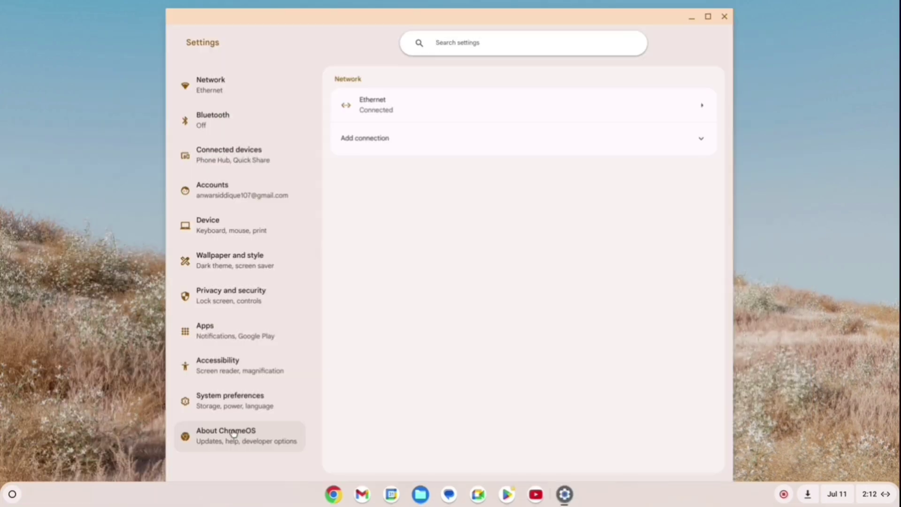
{"action": "left_click", "coordinate": [234, 434]}
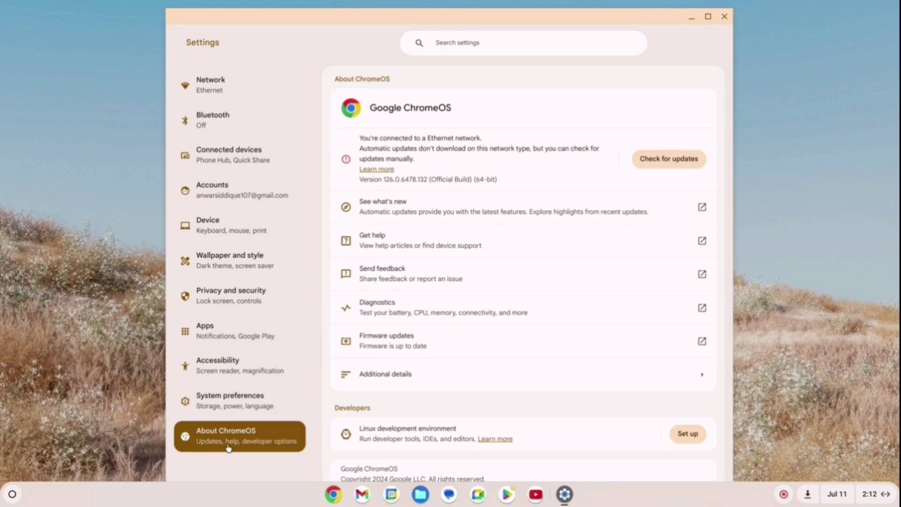
{"action": "left_click", "coordinate": [657, 169]}
{"action": "scroll", "coordinate": [490, 273], "scroll_direction": "down", "scroll_amount": 3}
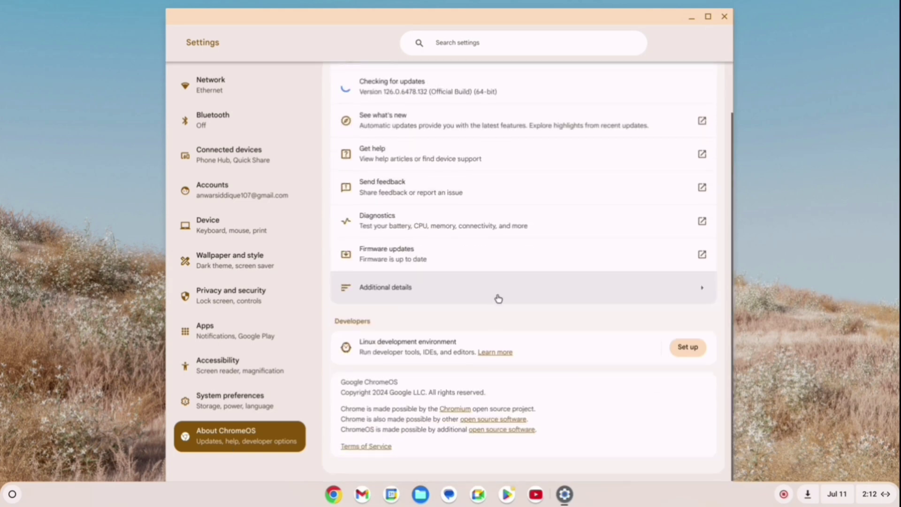
{"action": "left_click", "coordinate": [521, 349]}
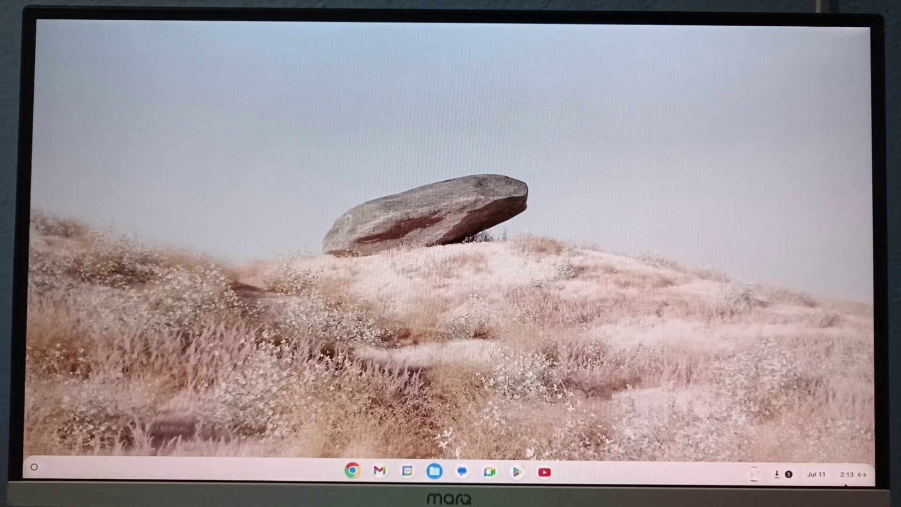
Restart Chrome OS from the Quick Settings power options.
{"action": "left_click", "coordinate": [845, 484]}
{"action": "left_click", "coordinate": [697, 443]}
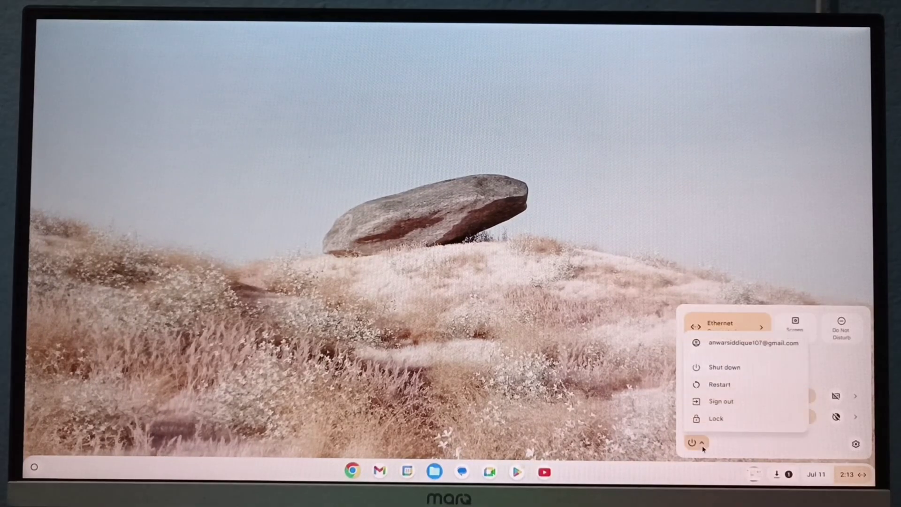
{"action": "left_click", "coordinate": [720, 384]}
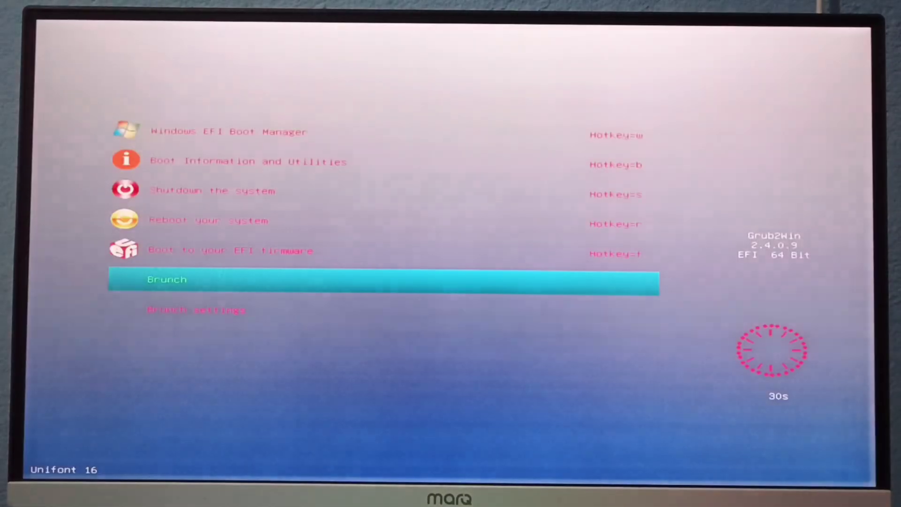
Boot Windows EFI Boot Manager from the Grub menu and open the Chrome OS (D:) drive in File Explorer.
{"action": "key", "text": "Up"}
{"action": "key", "text": "Up"}
{"action": "key", "text": "Up"}
{"action": "key", "text": "Up"}
{"action": "key", "text": "Up"}
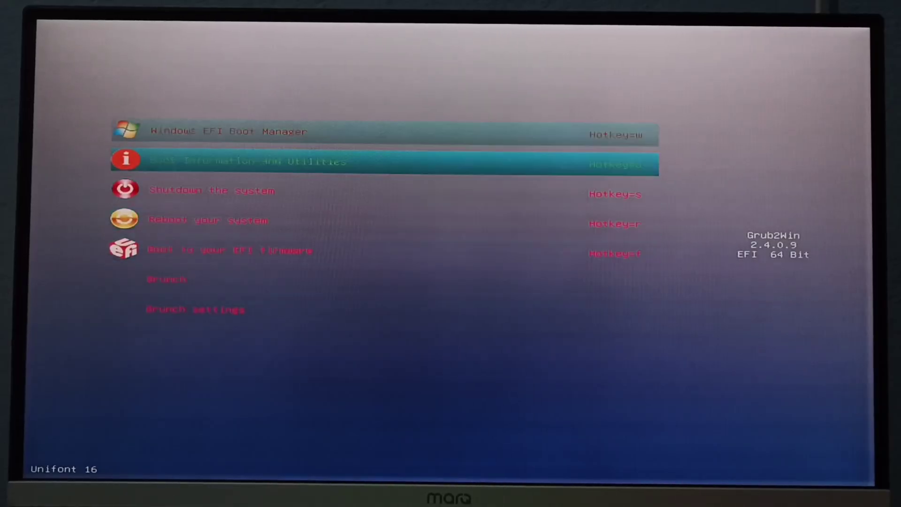
{"action": "key", "text": "Return"}
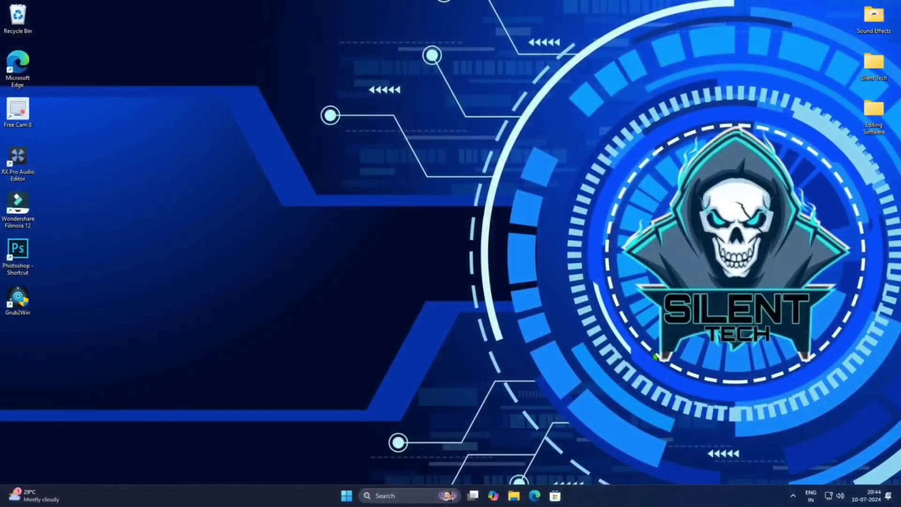
{"action": "key", "text": "super+e"}
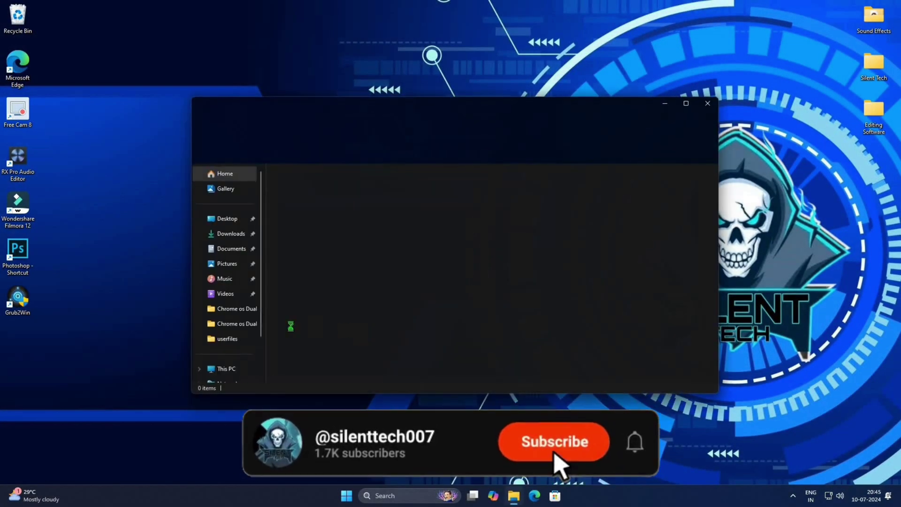
{"action": "double_click", "coordinate": [437, 188]}
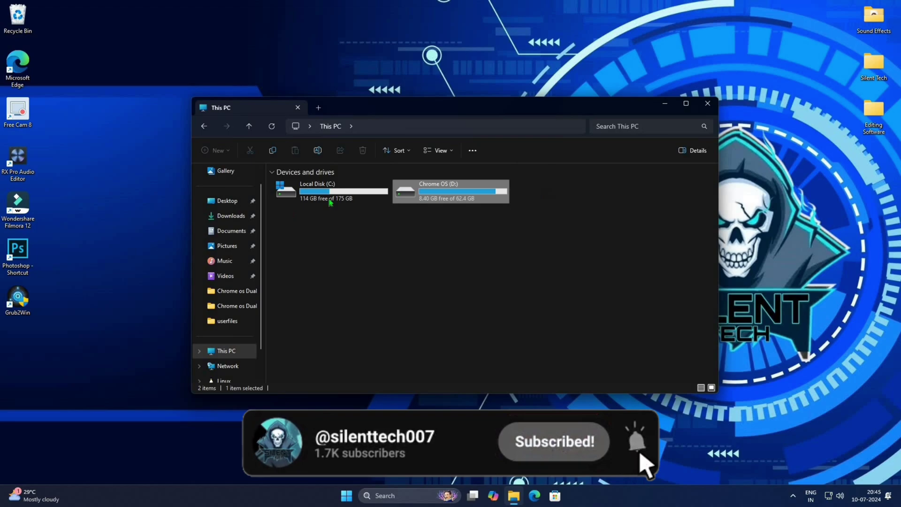